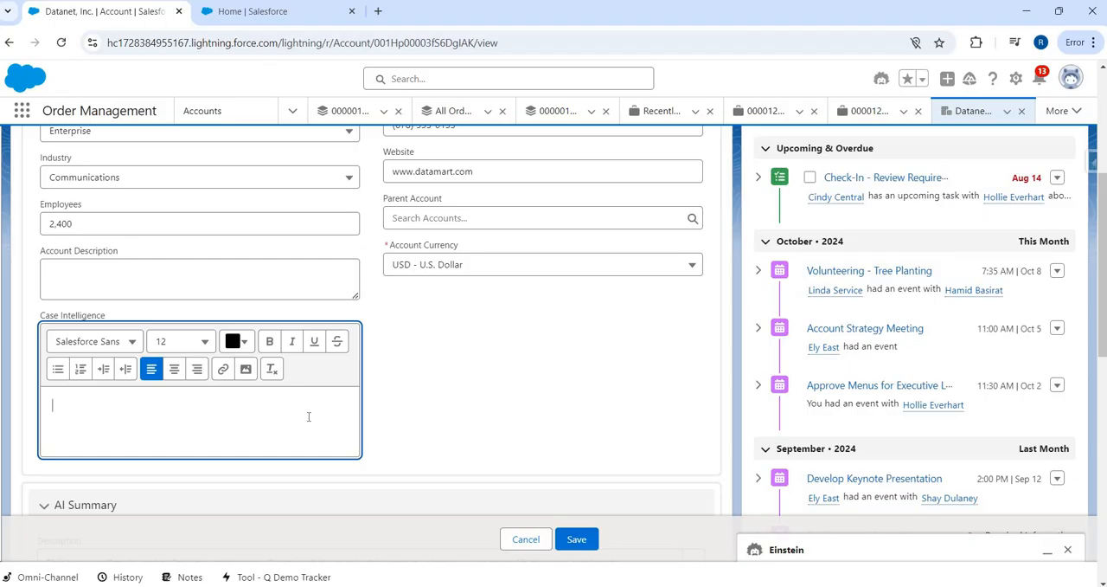
Step: Cancel the Datanet, Inc. account edit and start a new prompt template in Prompt Builder
{"action": "left_click", "coordinate": [526, 539]}
{"action": "left_click", "coordinate": [279, 14]}
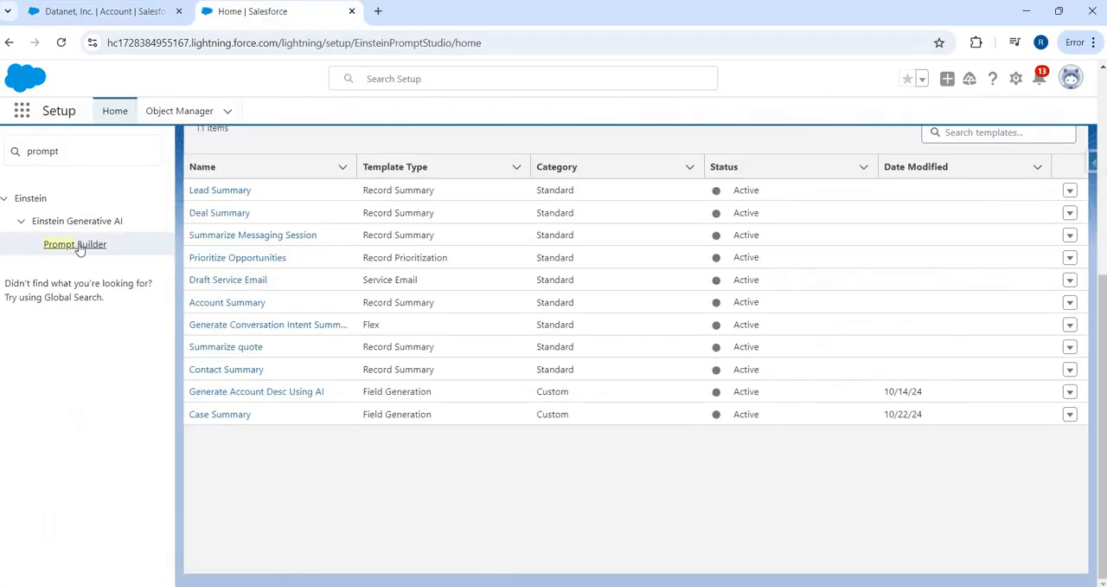
{"action": "scroll", "coordinate": [1000, 173], "scroll_direction": "up", "scroll_amount": 5}
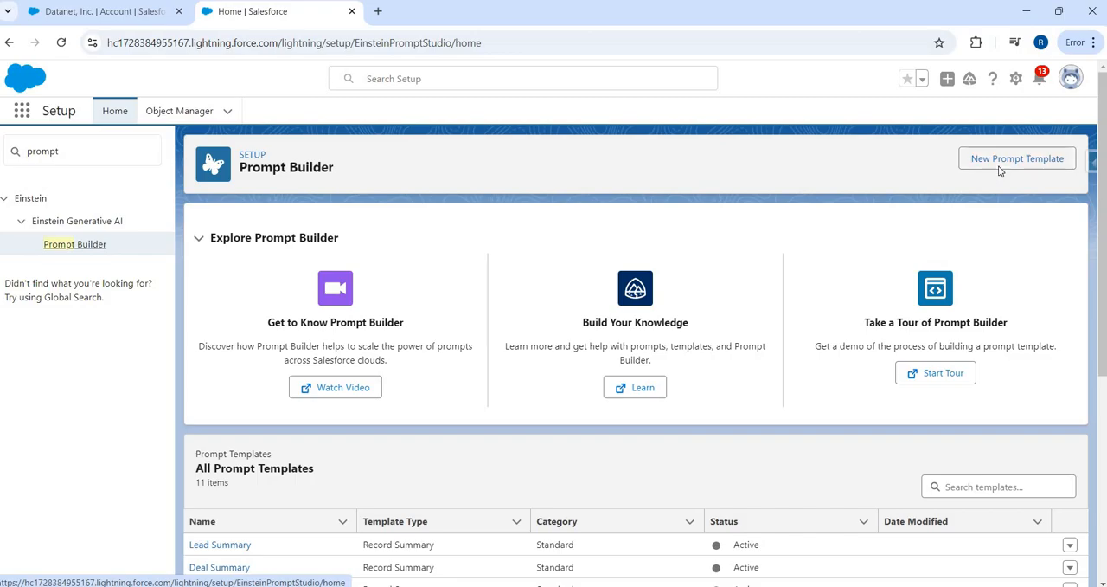
{"action": "left_click", "coordinate": [1000, 164]}
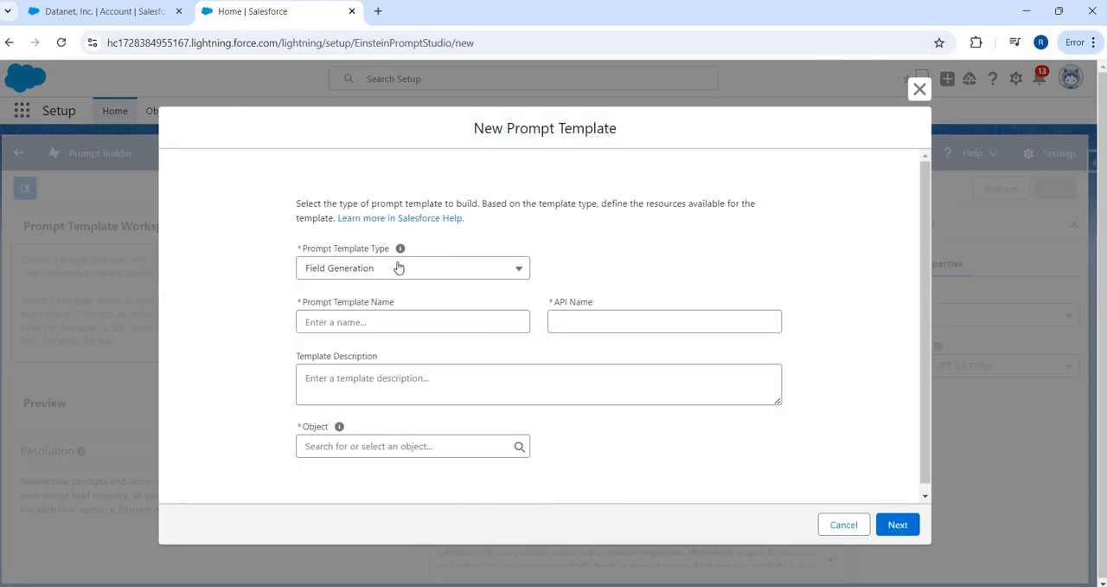
Step: Name the new prompt template "Get Related Cases Summary"
{"action": "left_click", "coordinate": [379, 327]}
{"action": "type", "text": "G"}
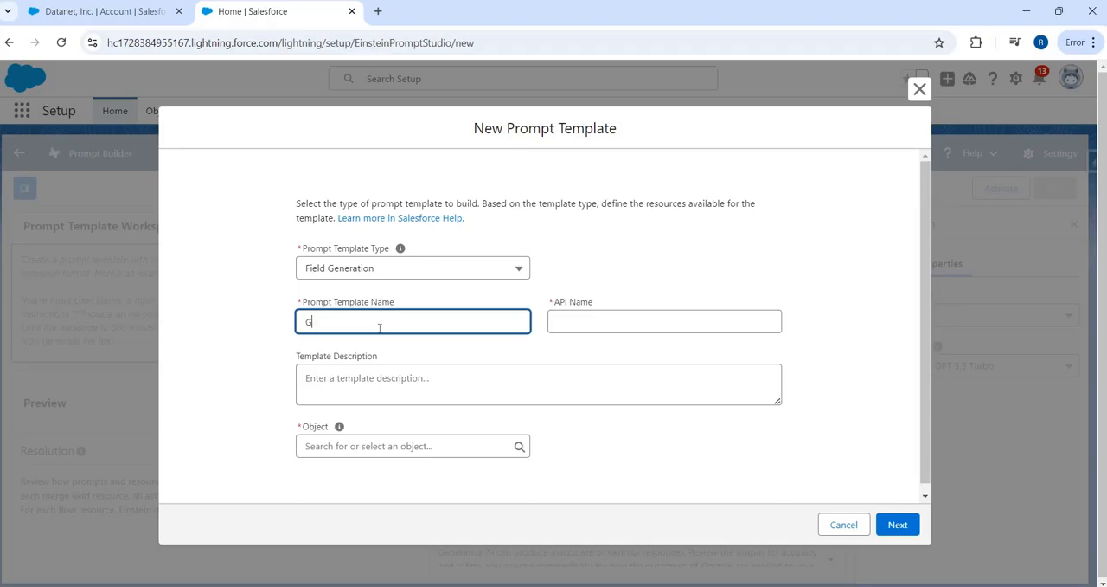
{"action": "type", "text": "et Related Cases Summary"}
Step: Enter the template description "Used to generated intelligence based on the related cases of an account"
{"action": "left_click", "coordinate": [409, 360]}
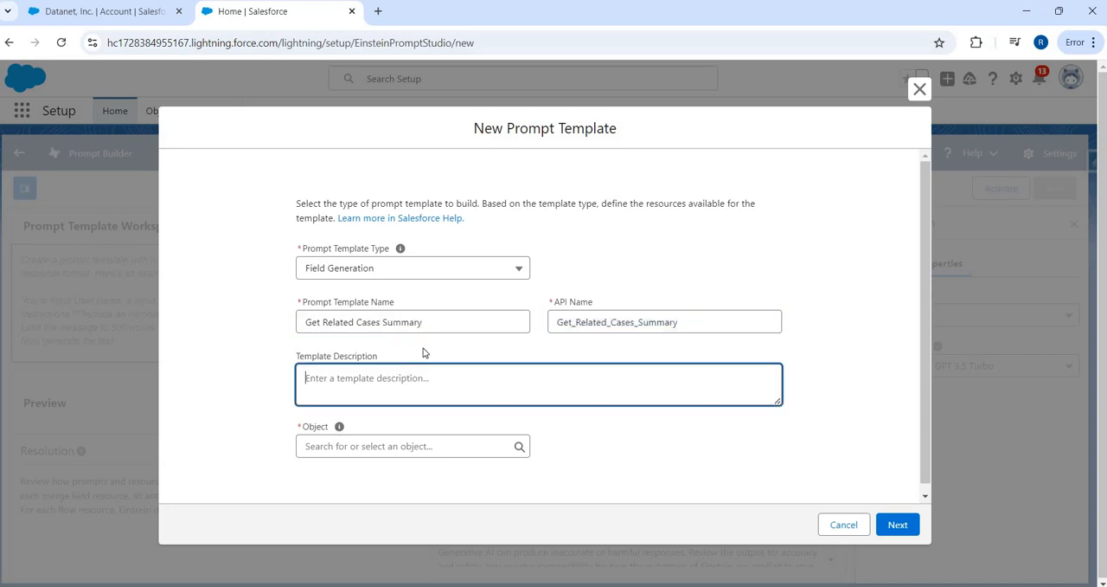
{"action": "type", "text": "Used to generated intelligence based on the related case"}
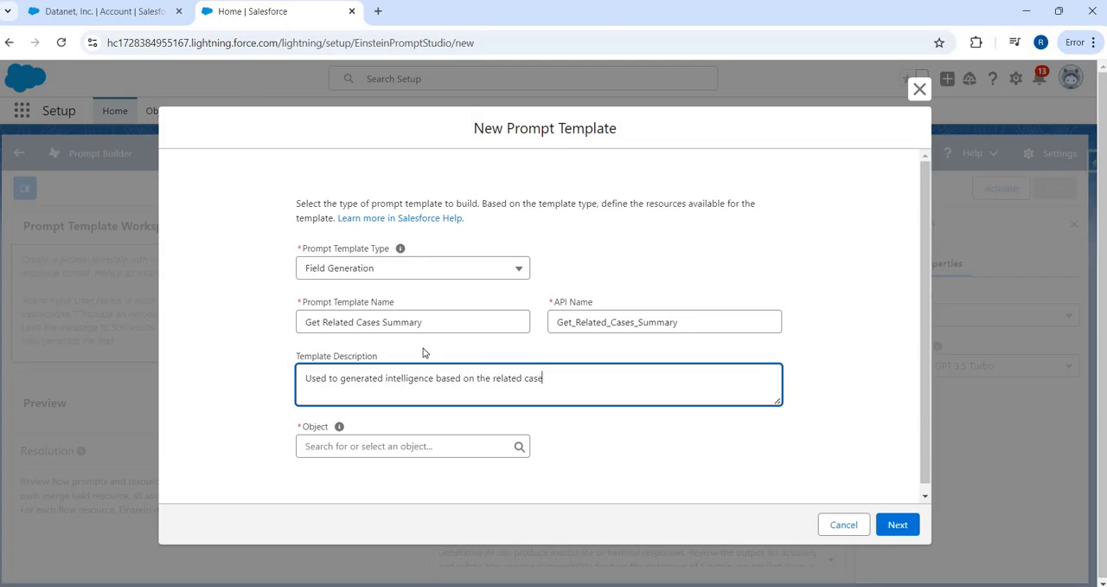
{"action": "type", "text": "s of an account"}
Step: Set the template's object to Account and its object field to Case Intelligence, and create the template
{"action": "left_click", "coordinate": [405, 441]}
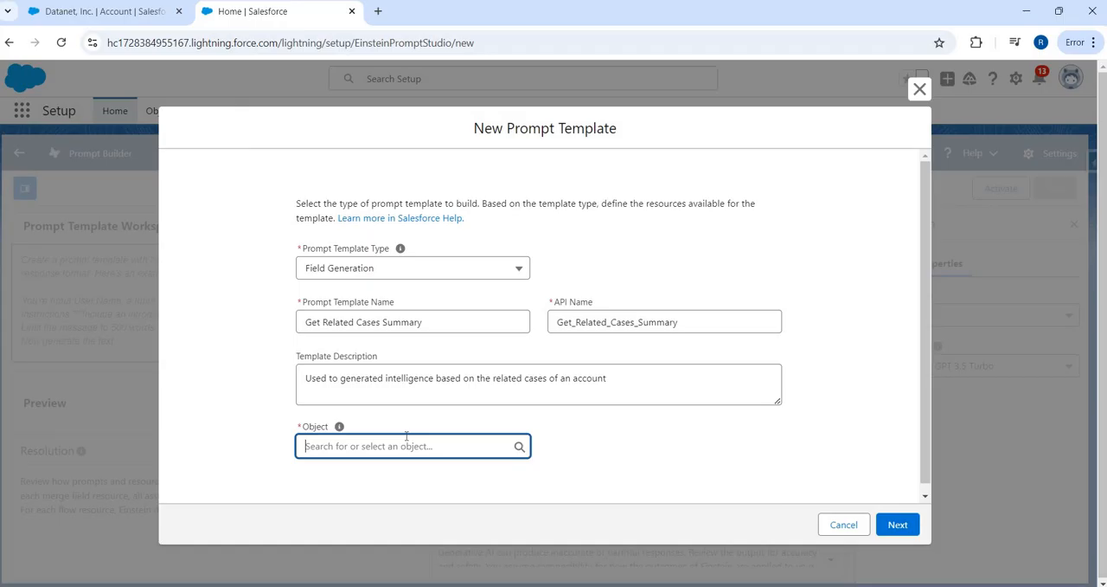
{"action": "type", "text": "account"}
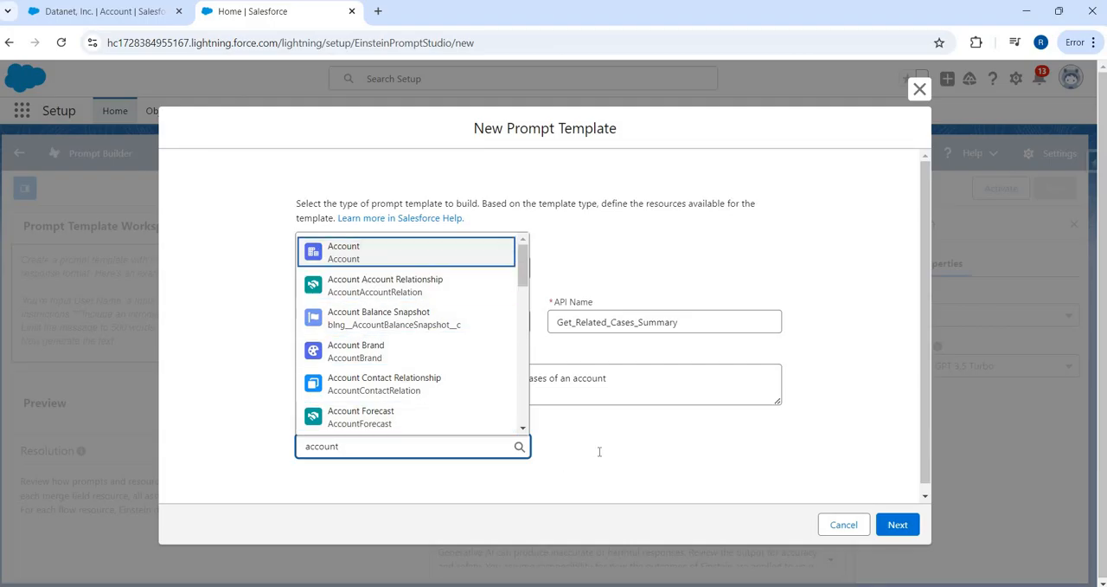
{"action": "left_click", "coordinate": [343, 251]}
{"action": "left_click", "coordinate": [612, 445]}
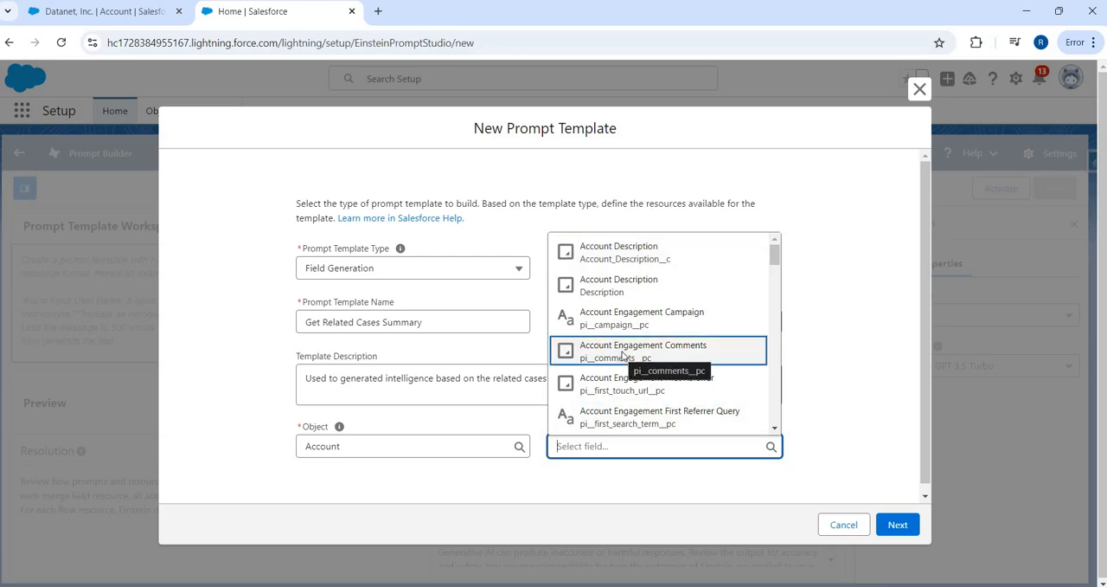
{"action": "type", "text": "cas"}
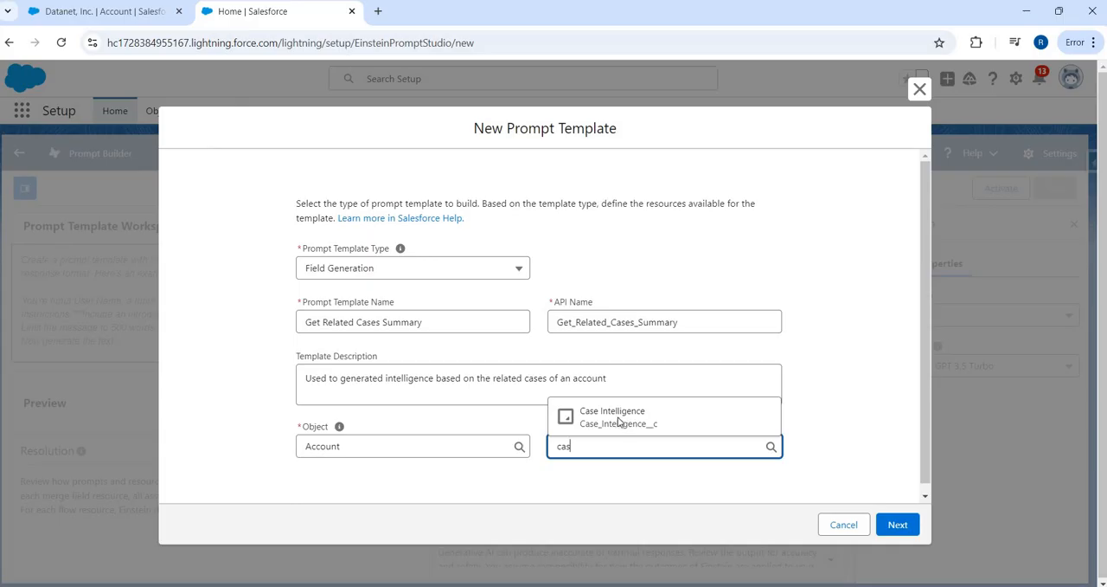
{"action": "key", "text": "Return"}
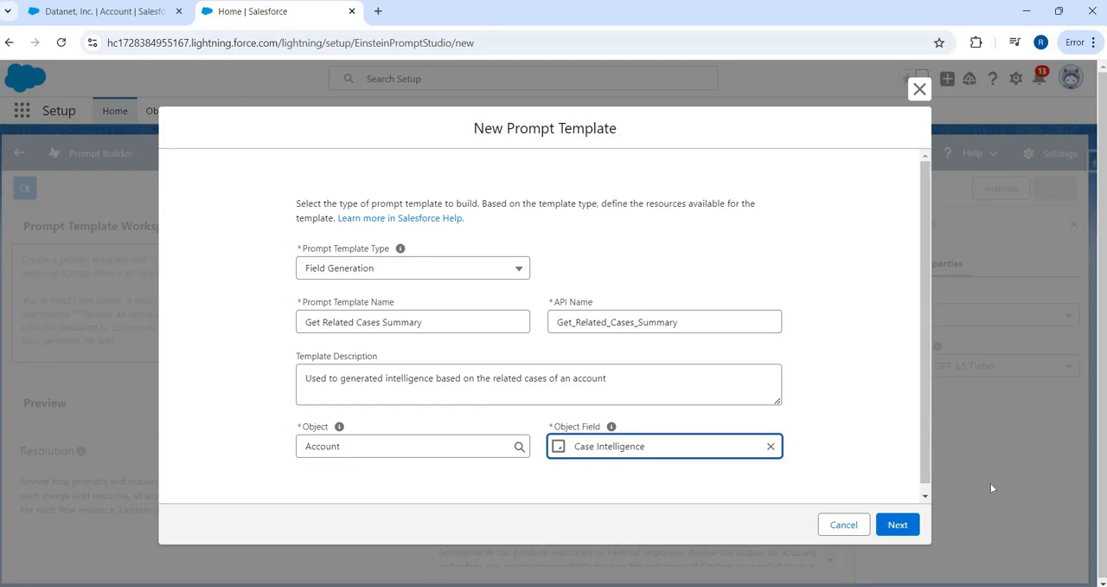
{"action": "left_click", "coordinate": [902, 524]}
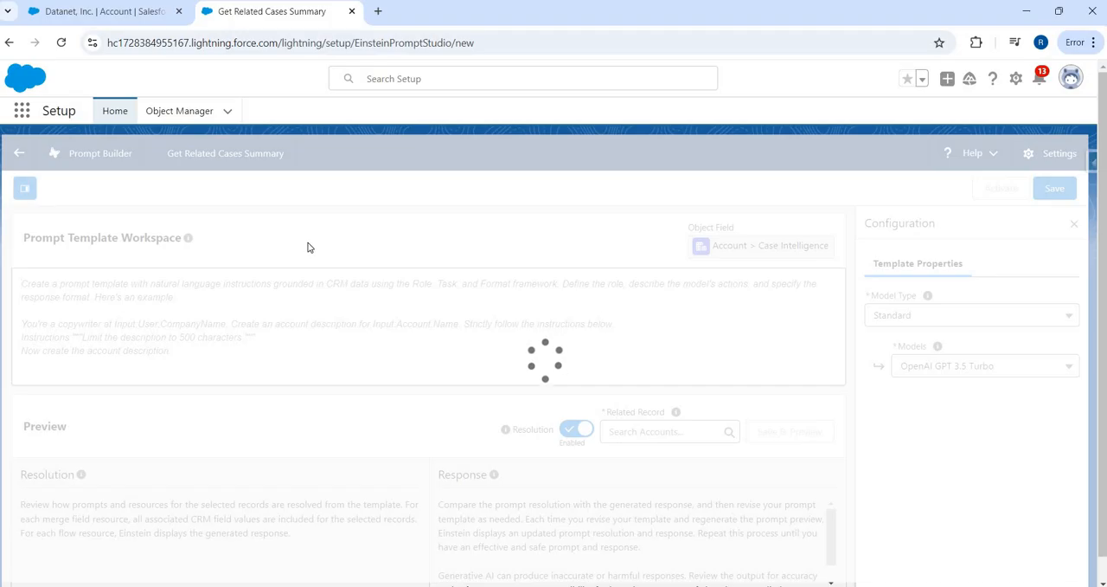
Step: Copy the opening "You are a case summarizer" paragraph of the Case Summary prompt from Prompts.txt into the template workspace
{"action": "key", "text": "alt+Tab"}
{"action": "key", "text": "alt+Tab"}
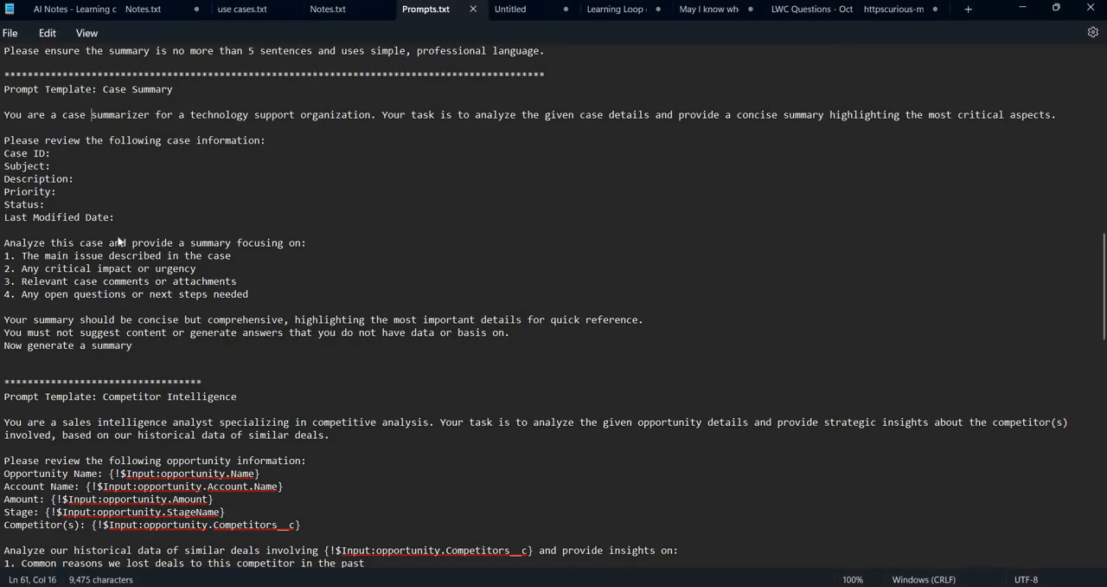
{"action": "triple_click", "coordinate": [92, 114]}
{"action": "key", "text": "ctrl+c"}
{"action": "key", "text": "alt+Tab"}
{"action": "key", "text": "ctrl+v"}
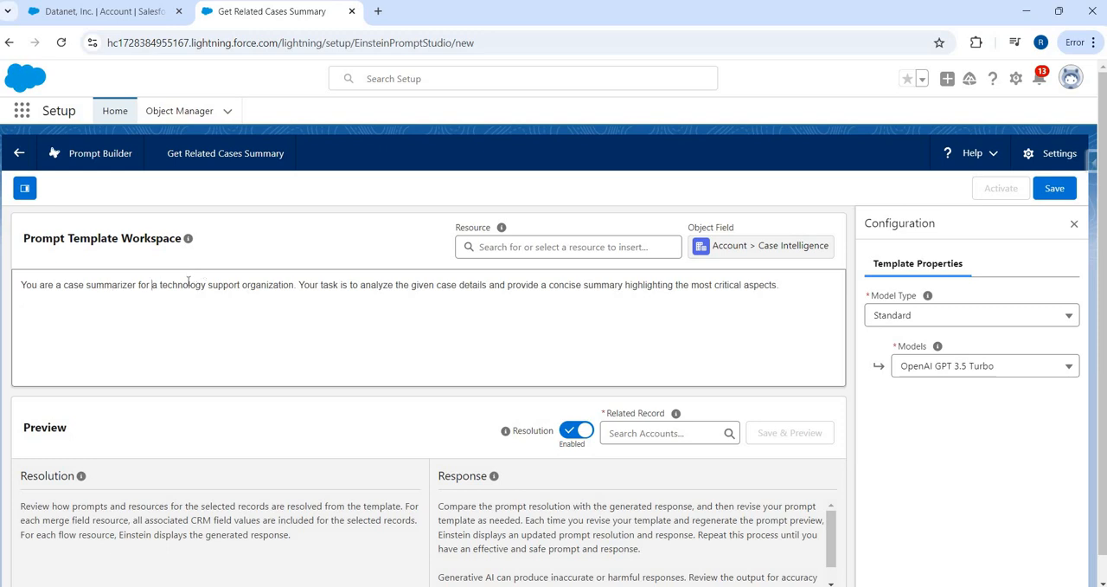
Step: Remove the words "technology support" from the first sentence of the prompt
{"action": "key", "text": "ctrl+shift+Right"}
{"action": "key", "text": "ctrl+shift+Right"}
{"action": "key", "text": "ctrl+shift+Right"}
{"action": "key", "text": "ctrl+shift+Left"}
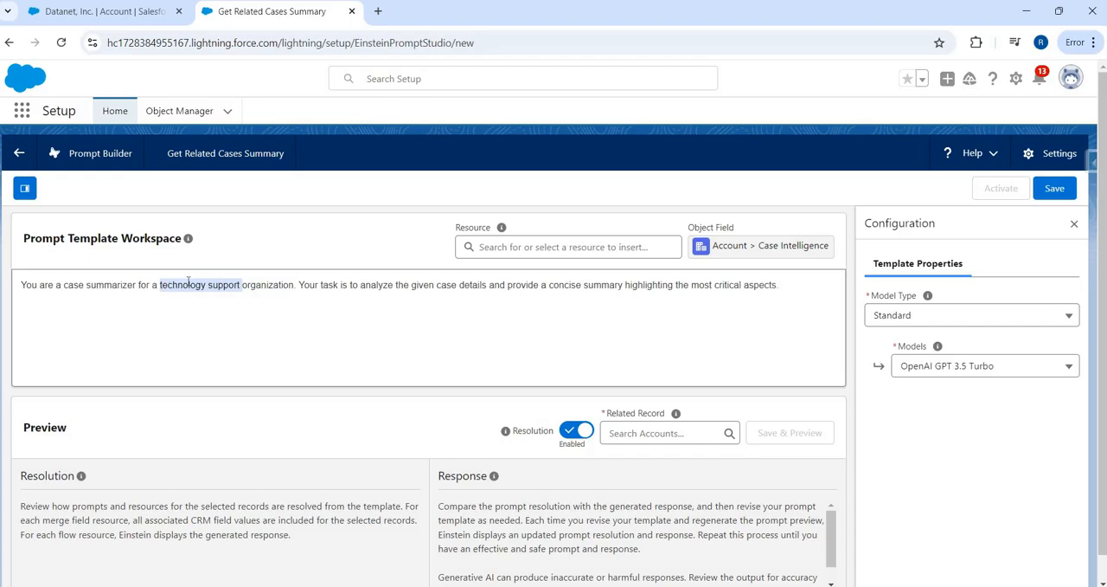
{"action": "key", "text": "BackSpace"}
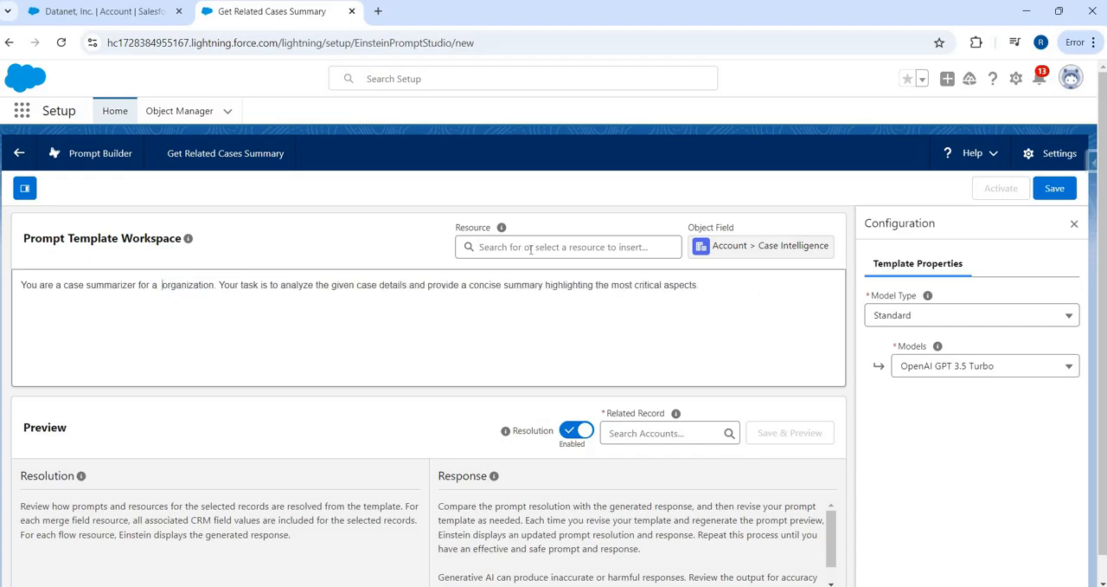
Step: Insert the current organization's Name as a merge field before "organization" in the first sentence
{"action": "left_click", "coordinate": [519, 246]}
{"action": "left_click", "coordinate": [506, 352]}
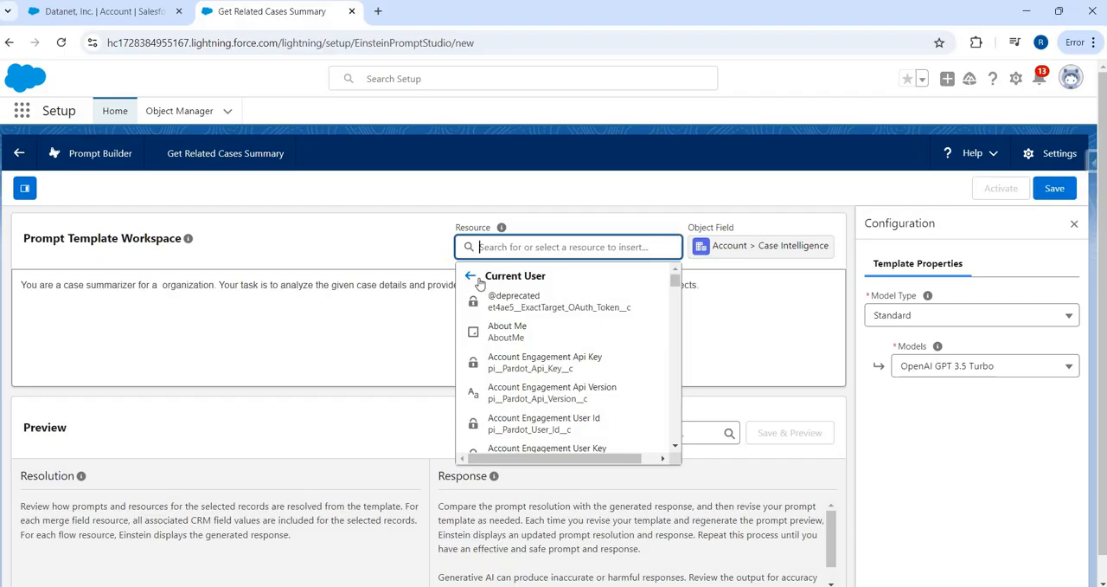
{"action": "left_click", "coordinate": [531, 247]}
{"action": "key", "text": "Up"}
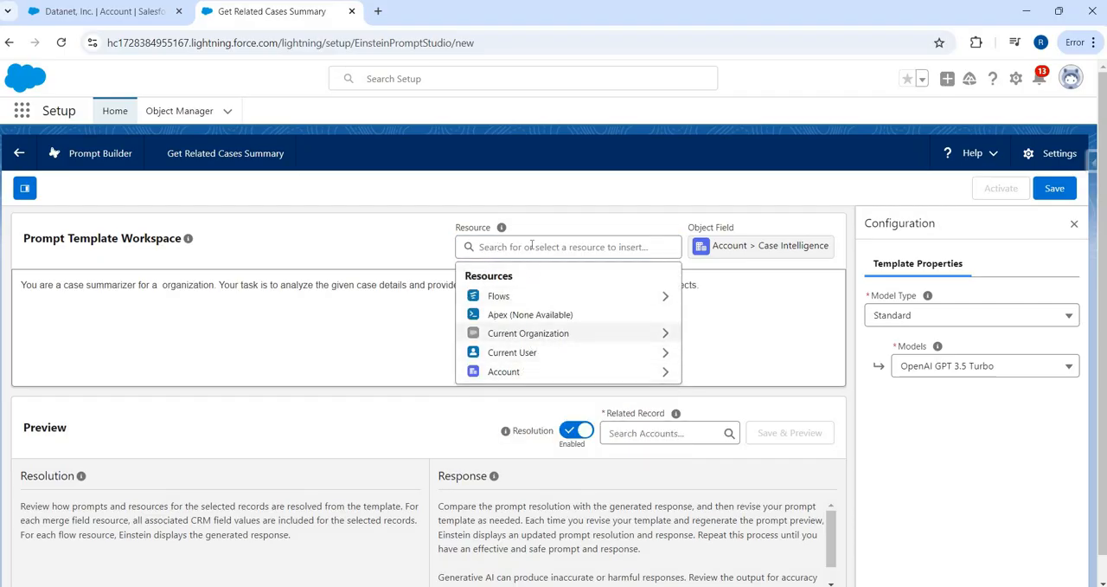
{"action": "key", "text": "Return"}
{"action": "left_click", "coordinate": [532, 247]}
{"action": "type", "text": "coma"}
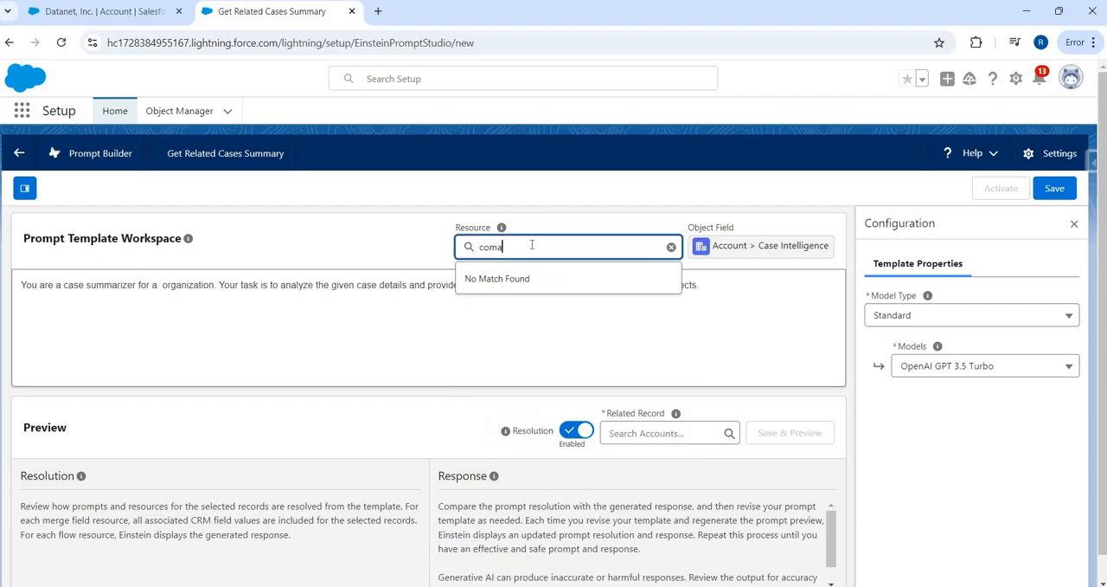
{"action": "key", "text": "BackSpace"}
{"action": "key", "text": "BackSpace"}
{"action": "key", "text": "BackSpace"}
{"action": "key", "text": "BackSpace"}
{"action": "type", "text": "Name"}
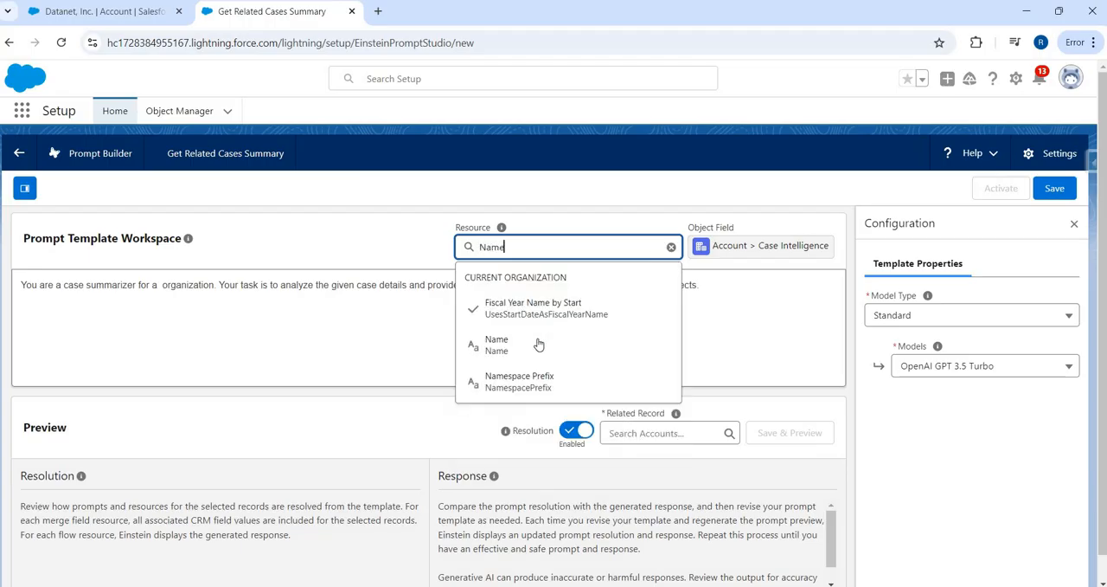
{"action": "key", "text": "Down"}
{"action": "key", "text": "Return"}
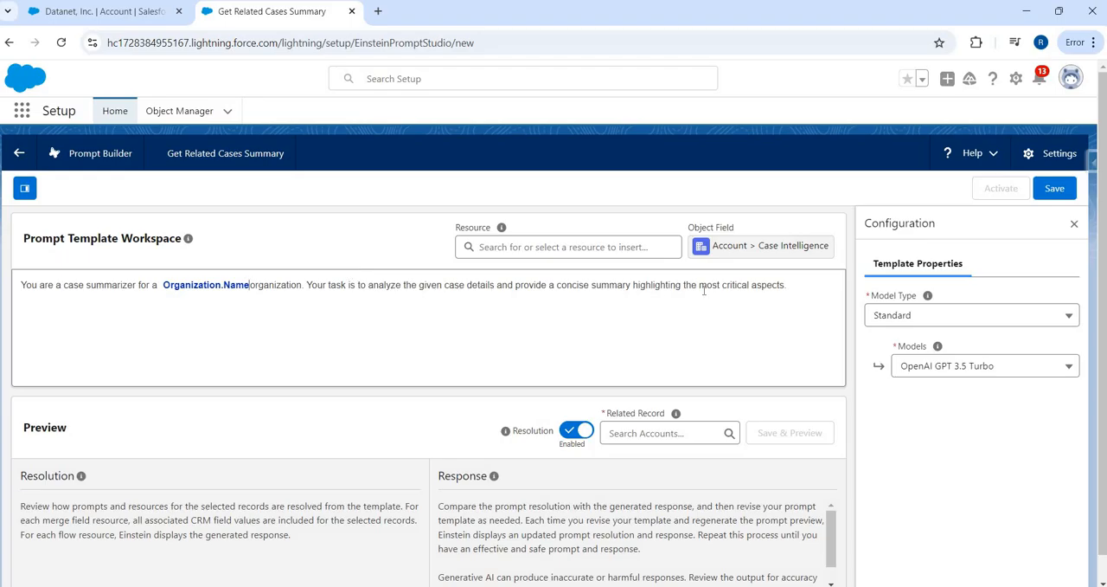
Step: Add the line "Here is the data for all the related cases to the account. Use this and generate summary" below the opening paragraph
{"action": "left_click", "coordinate": [788, 301]}
{"action": "type", "text": "Here is the data for all the rela"}
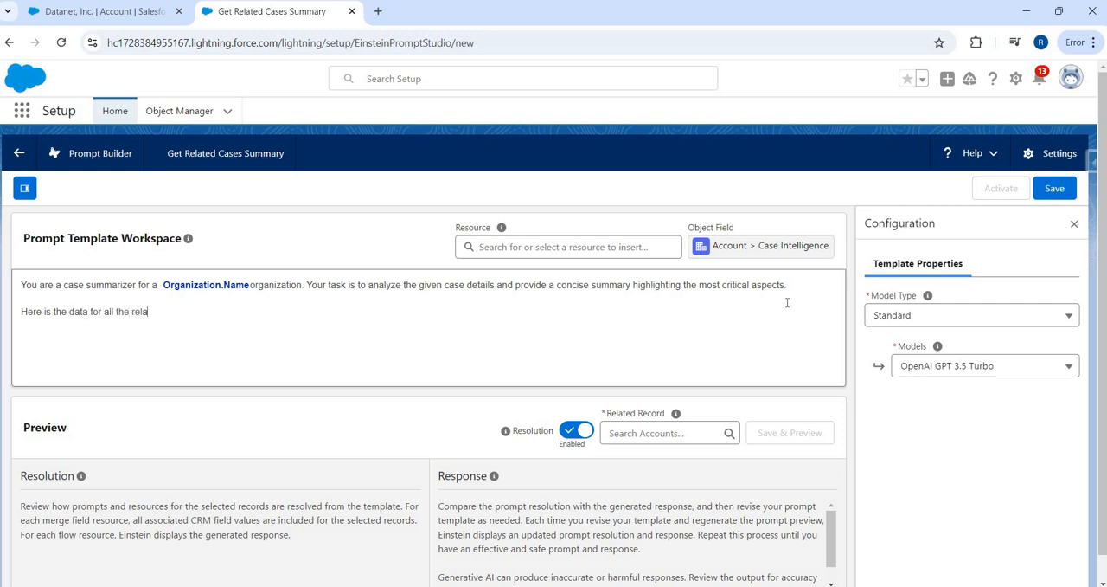
{"action": "type", "text": "ted cases to the account. Use"}
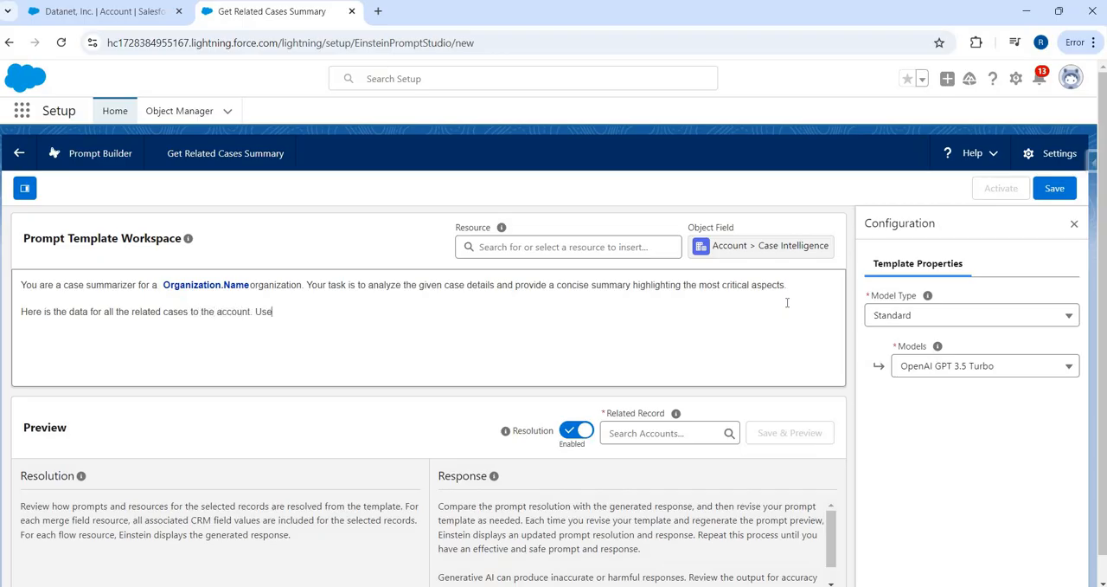
{"action": "type", "text": " this and generate summary"}
{"action": "key", "text": "Return"}
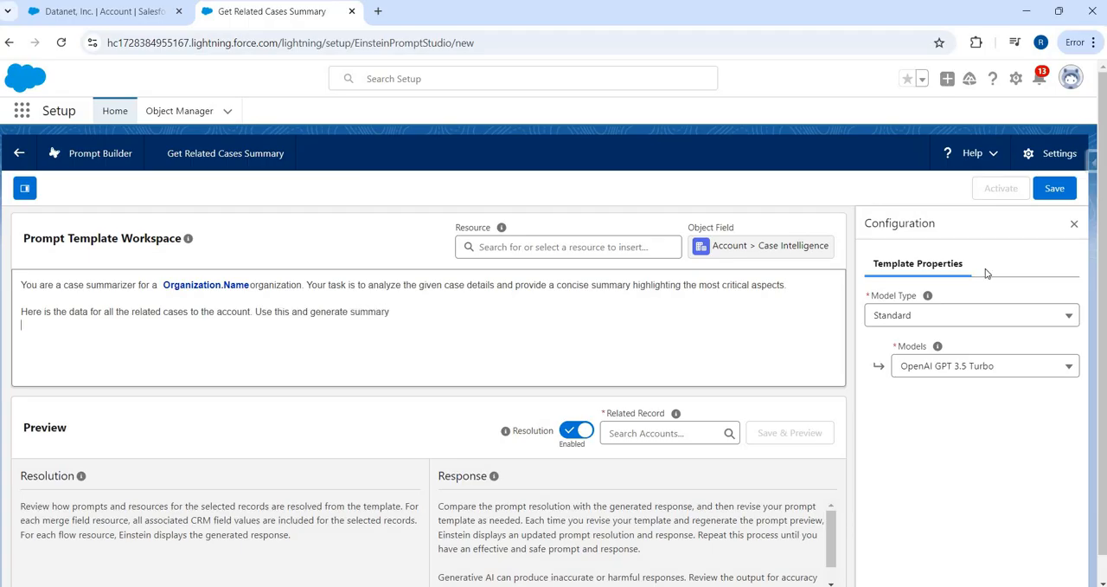
Step: Insert the account's Cases related list as a resource on the line below the new sentence
{"action": "left_click", "coordinate": [583, 249]}
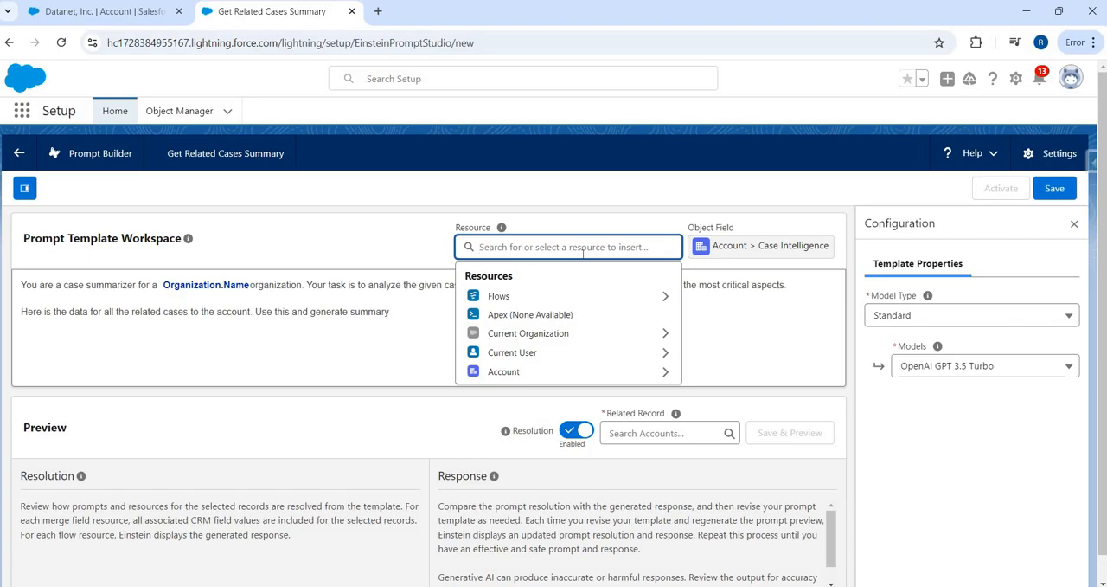
{"action": "left_click", "coordinate": [574, 371]}
{"action": "scroll", "coordinate": [562, 380], "scroll_direction": "down", "scroll_amount": 5}
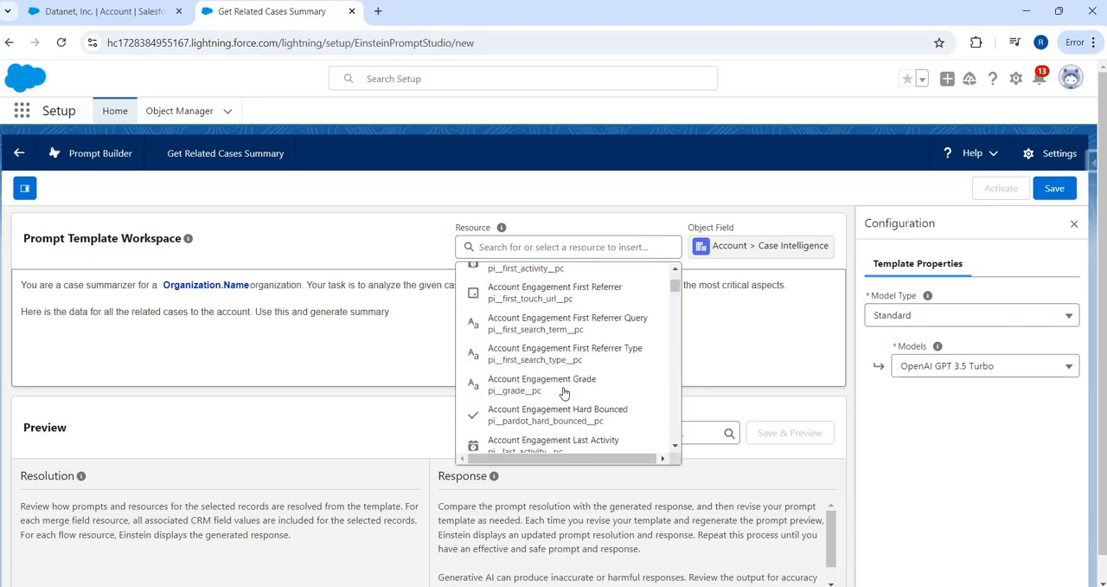
{"action": "scroll", "coordinate": [563, 394], "scroll_direction": "down", "scroll_amount": 10}
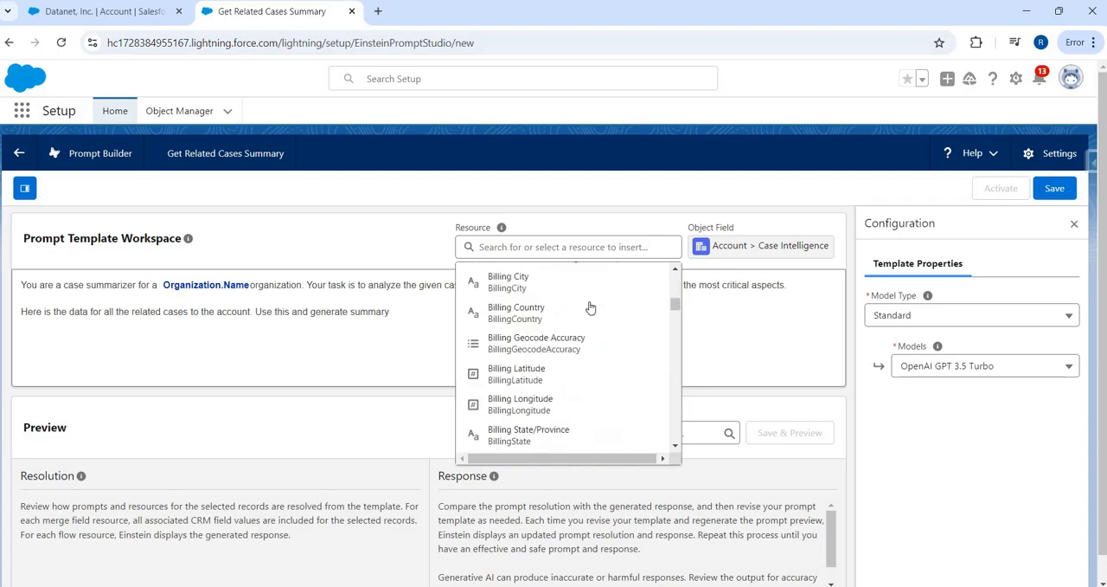
{"action": "scroll", "coordinate": [658, 316], "scroll_direction": "down", "scroll_amount": 5}
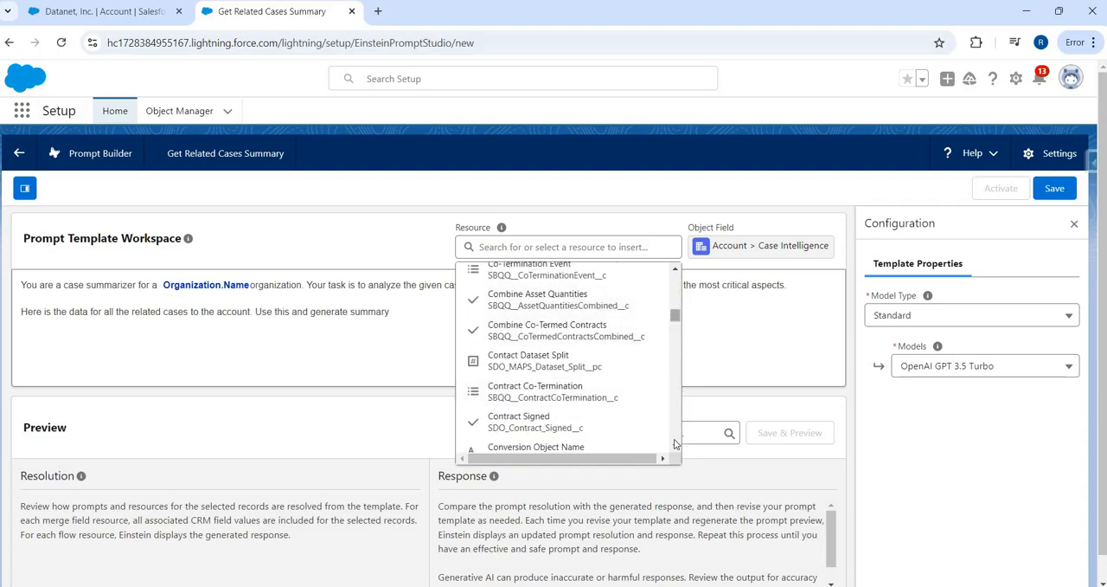
{"action": "scroll", "coordinate": [597, 383], "scroll_direction": "down", "scroll_amount": 15}
{"action": "scroll", "coordinate": [536, 359], "scroll_direction": "up", "scroll_amount": 3}
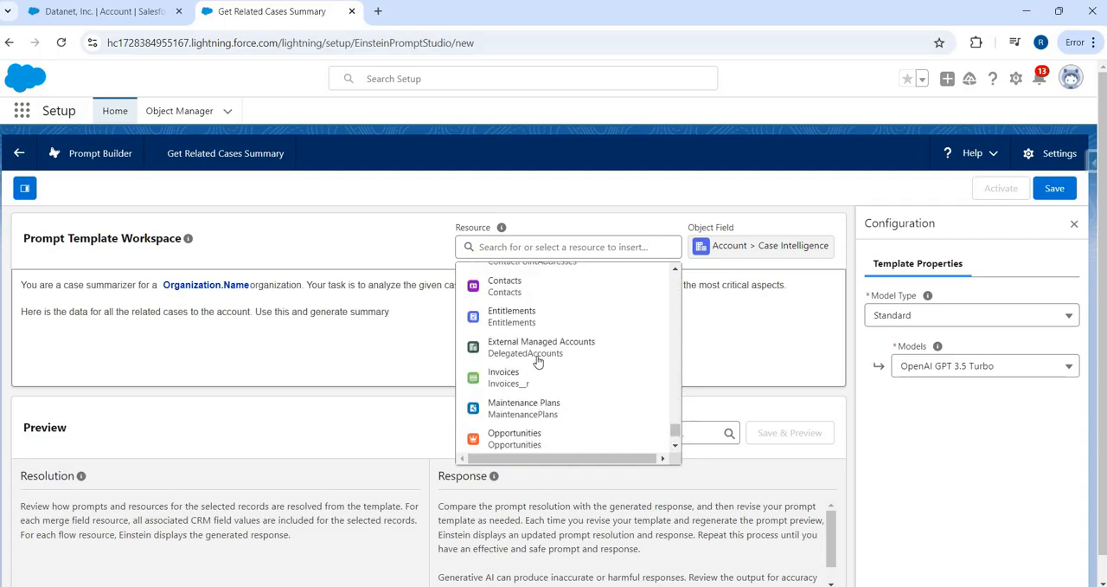
{"action": "scroll", "coordinate": [519, 311], "scroll_direction": "up", "scroll_amount": 5}
{"action": "scroll", "coordinate": [509, 285], "scroll_direction": "down", "scroll_amount": 2}
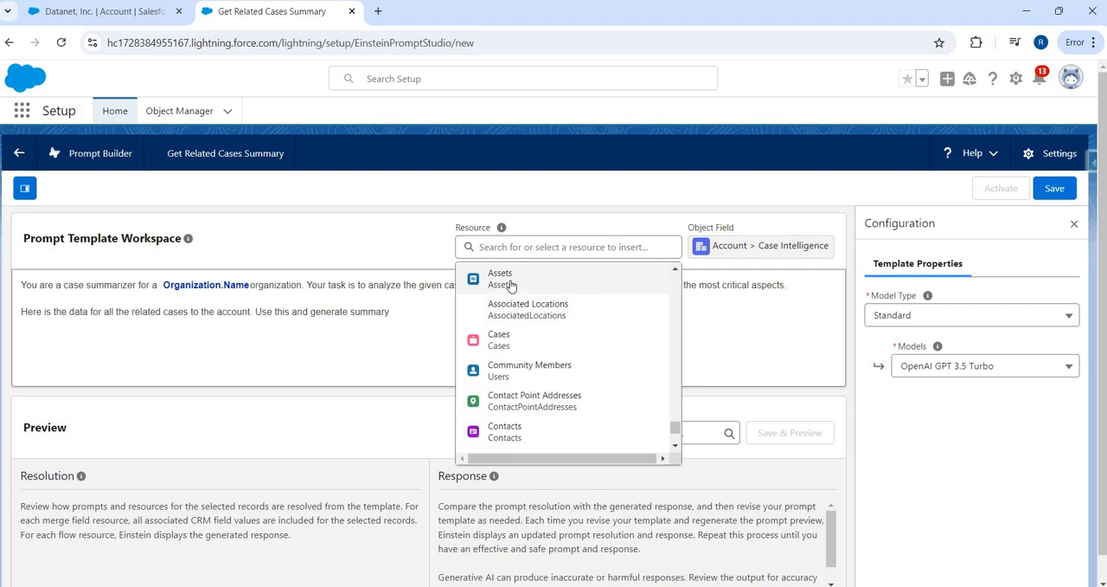
{"action": "scroll", "coordinate": [524, 375], "scroll_direction": "down", "scroll_amount": 1}
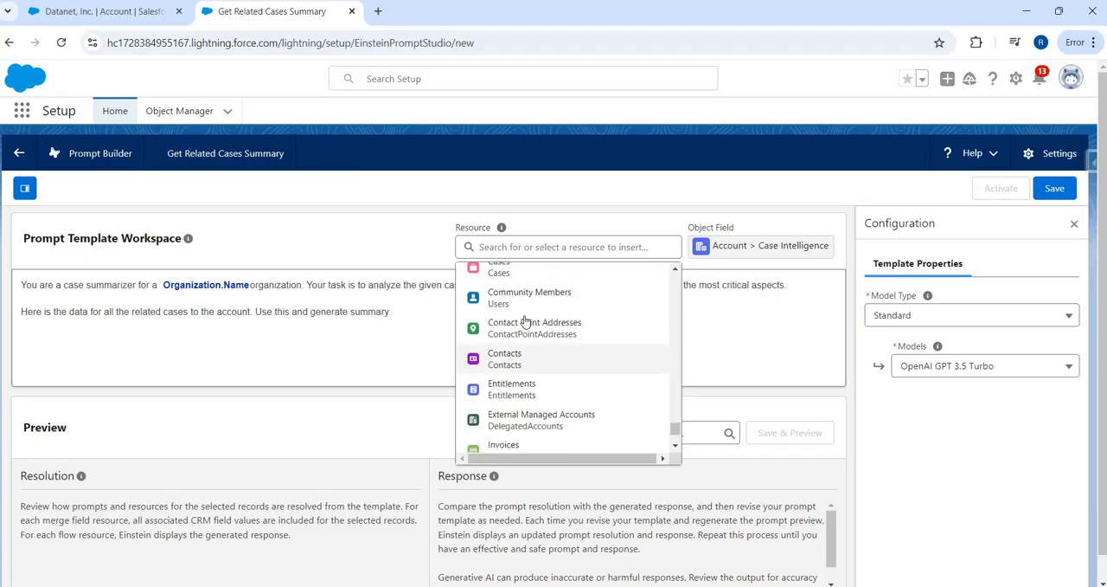
{"action": "scroll", "coordinate": [524, 321], "scroll_direction": "down", "scroll_amount": 2}
{"action": "scroll", "coordinate": [524, 320], "scroll_direction": "up", "scroll_amount": 4}
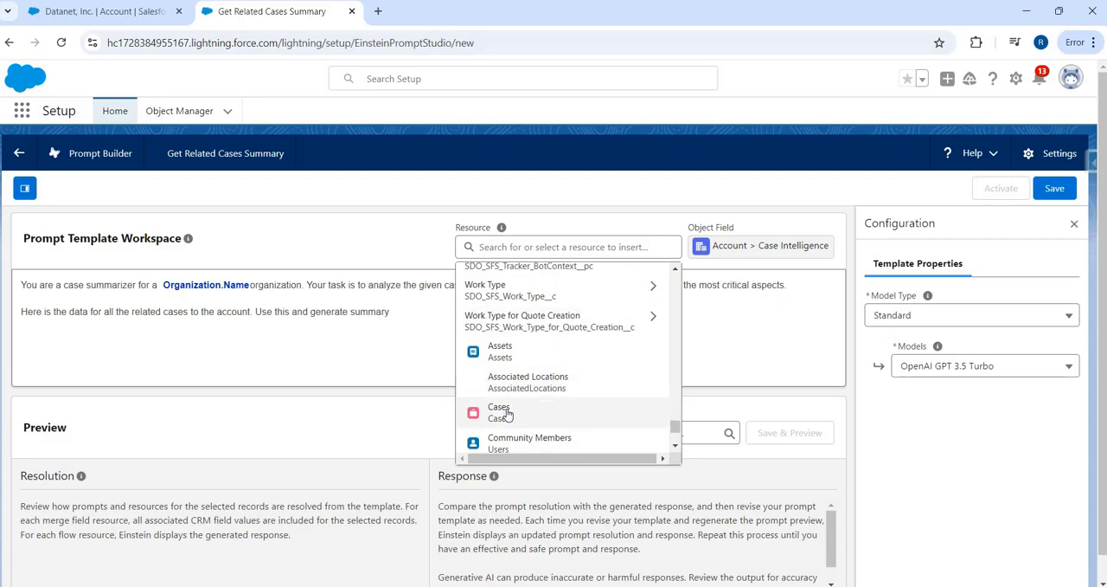
{"action": "left_click", "coordinate": [508, 412]}
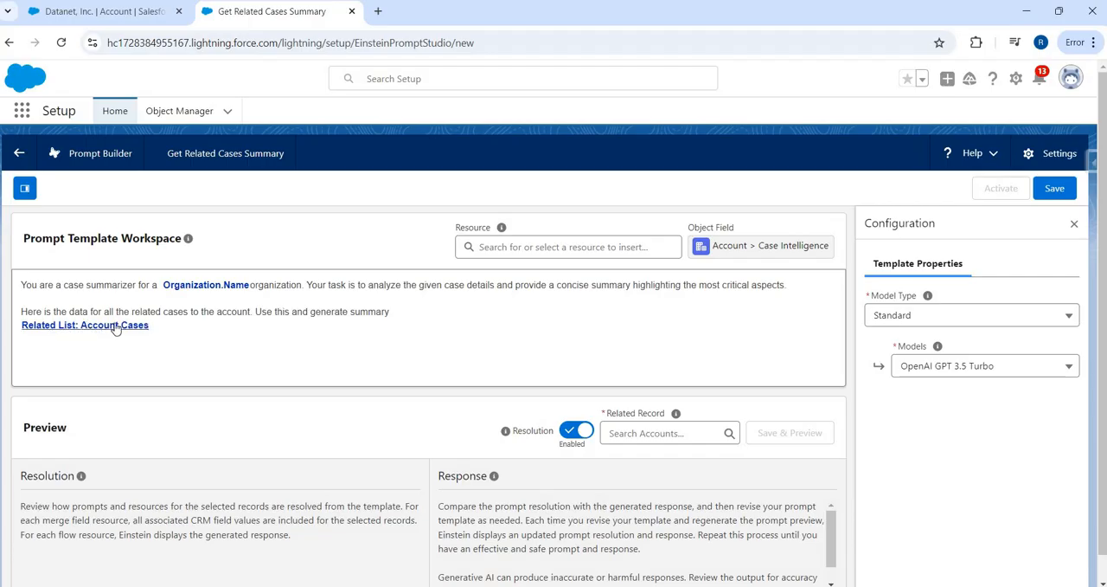
Step: Copy the Case Summary instructions from "Analyze this case" through "Now generate a summary" in Prompts.txt to below the related list
{"action": "left_click", "coordinate": [174, 346]}
{"action": "key", "text": "alt+Tab"}
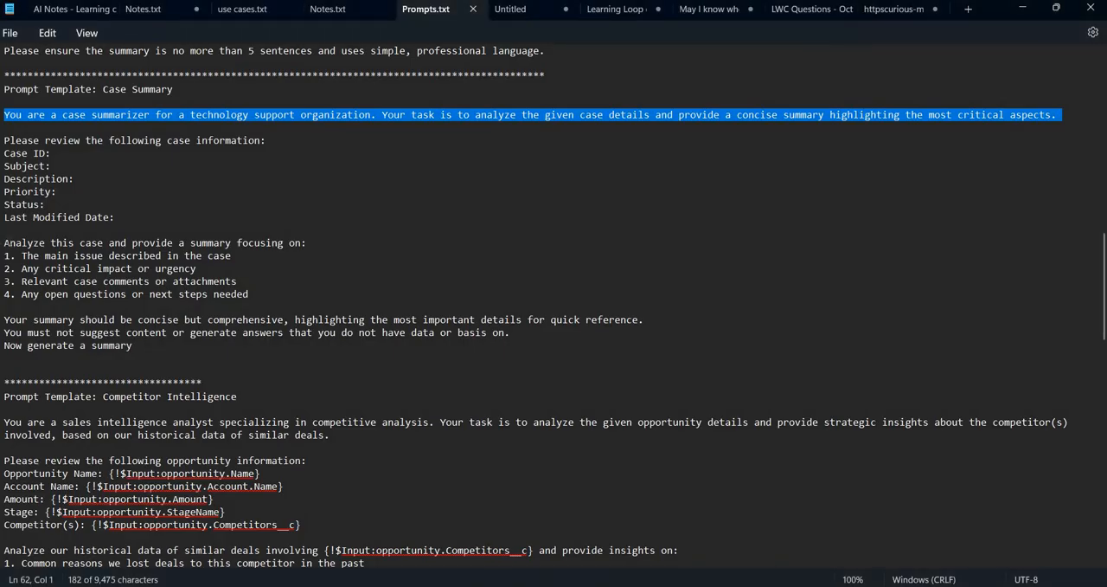
{"action": "left_click_drag", "start_coordinate": [4, 243], "coordinate": [135, 347]}
{"action": "key", "text": "alt+Tab"}
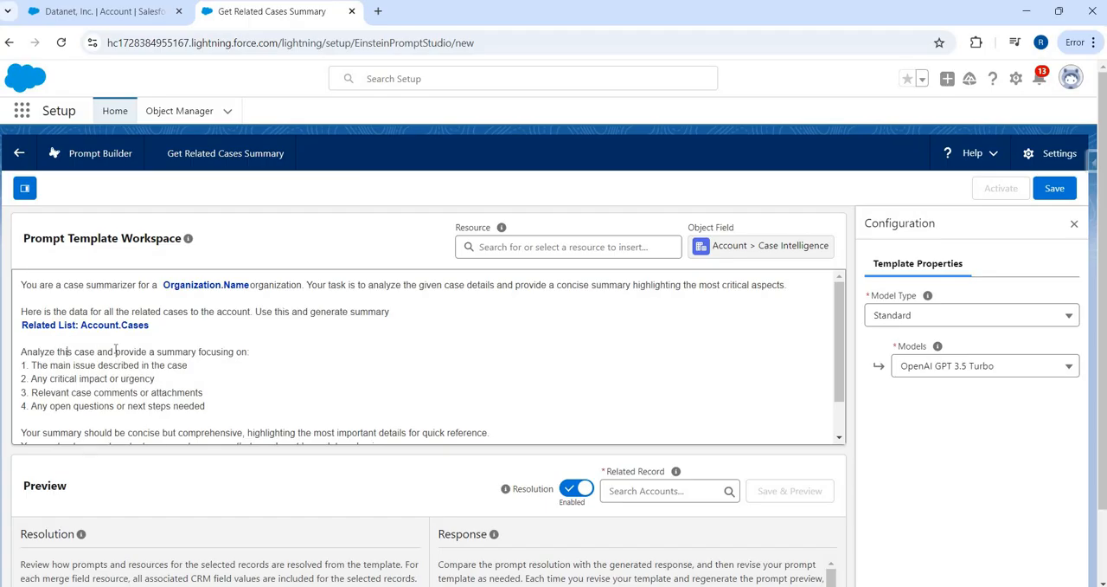
Step: Change "this case" to "the case" in the line starting with "Analyze"
{"action": "key", "text": "BackSpace"}
{"action": "key", "text": "BackSpace"}
{"action": "type", "text": "e"}
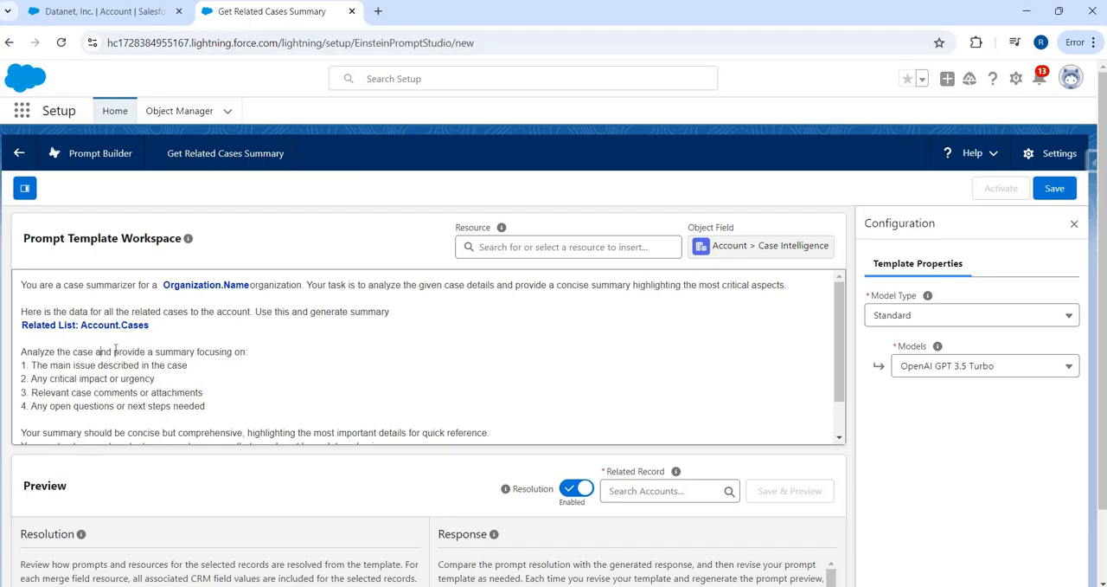
{"action": "type", "text": "s"}
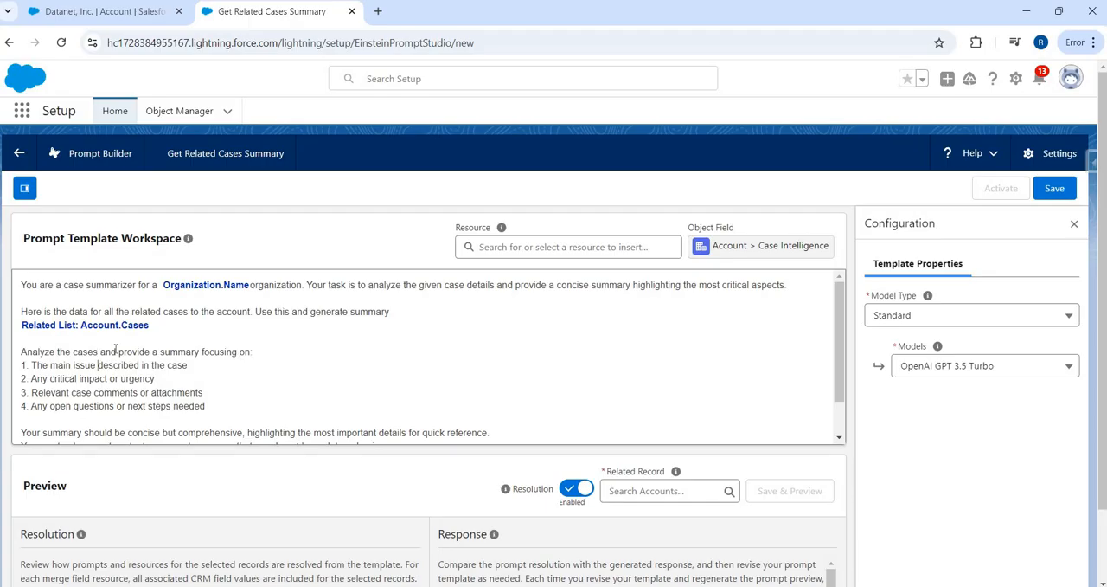
Step: Change "the case" to "the cases" in the line starting with "Analyze" and review the closing instructions
{"action": "scroll", "coordinate": [115, 349], "scroll_direction": "down", "scroll_amount": 2}
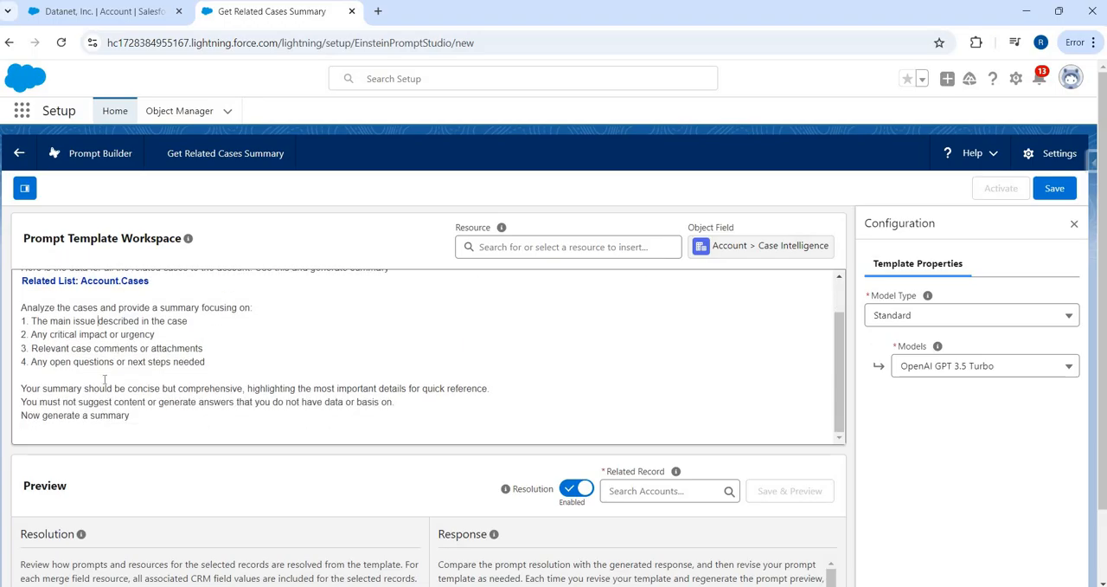
{"action": "left_click", "coordinate": [113, 388]}
{"action": "left_click_drag", "start_coordinate": [21, 388], "coordinate": [128, 427]}
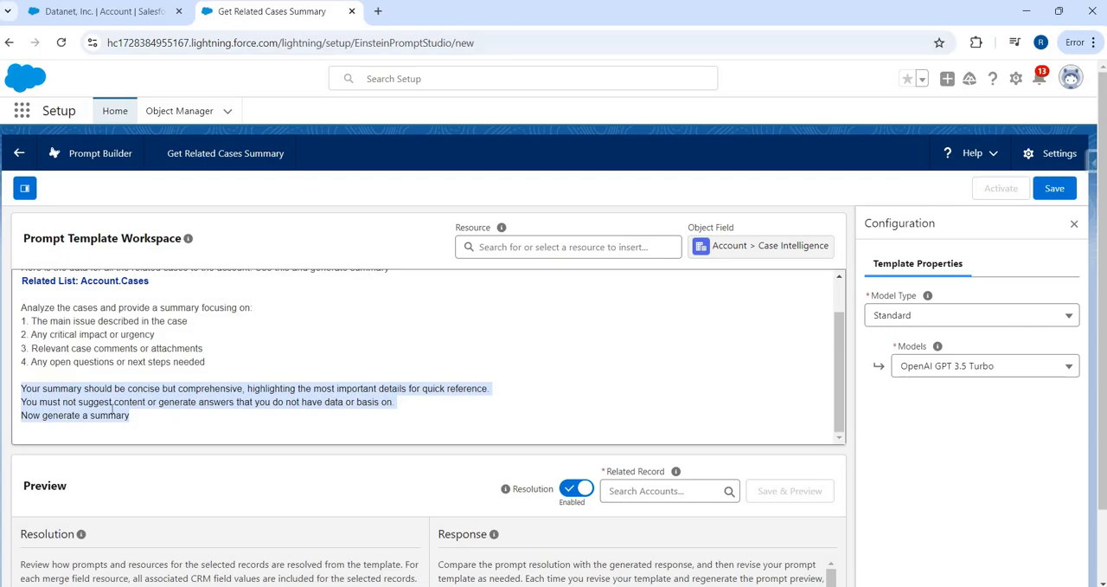
{"action": "left_click", "coordinate": [111, 410]}
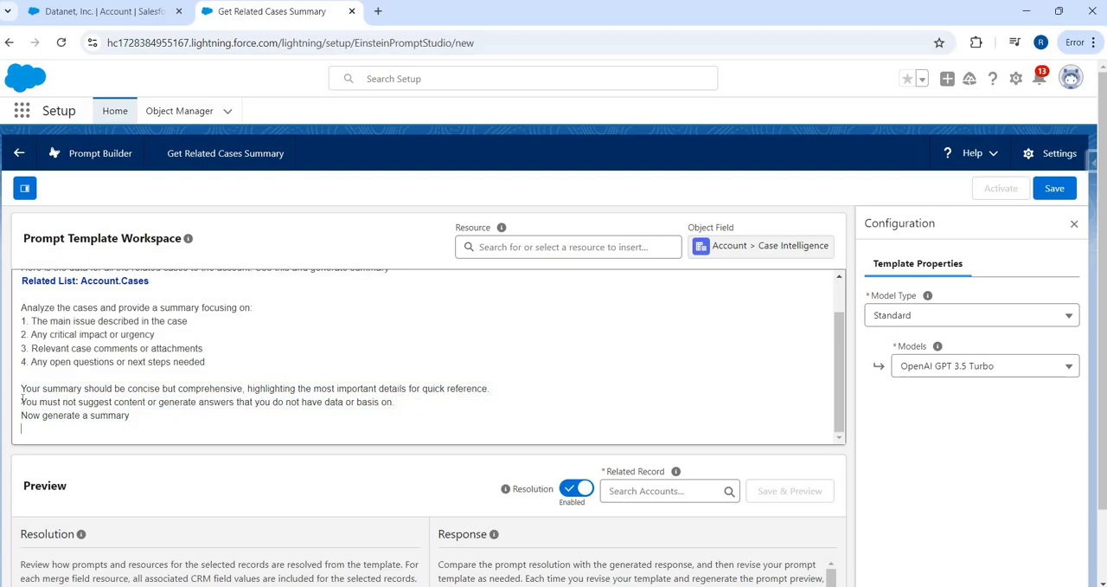
{"action": "left_click_drag", "start_coordinate": [21, 403], "coordinate": [386, 411]}
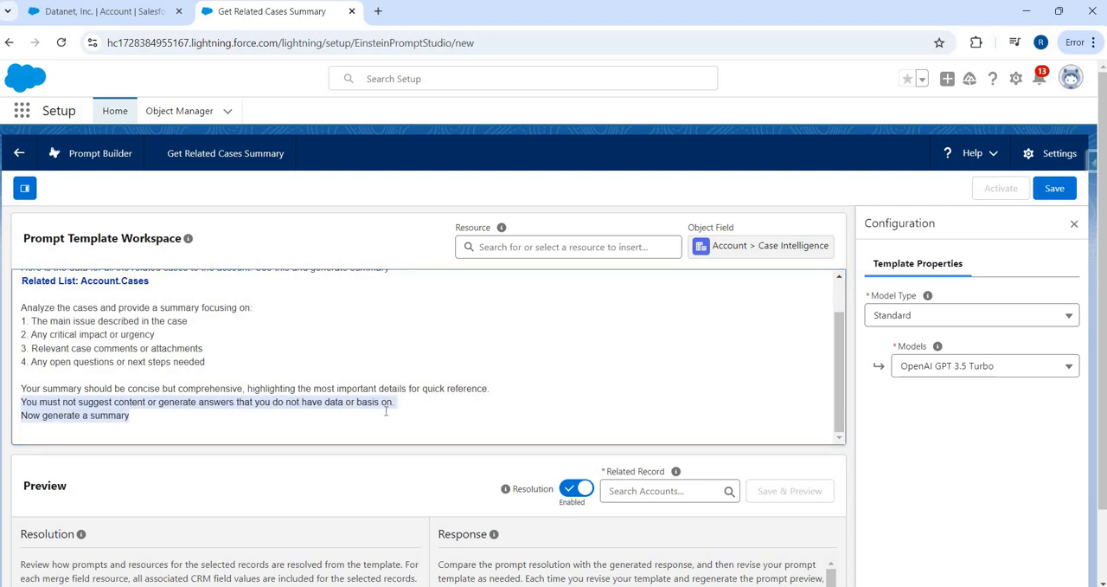
{"action": "left_click", "coordinate": [175, 412]}
Step: Save the Get Related Cases Summary prompt template
{"action": "scroll", "coordinate": [637, 324], "scroll_direction": "down", "scroll_amount": 1}
{"action": "scroll", "coordinate": [641, 411], "scroll_direction": "up", "scroll_amount": 1}
{"action": "scroll", "coordinate": [640, 410], "scroll_direction": "down", "scroll_amount": 1}
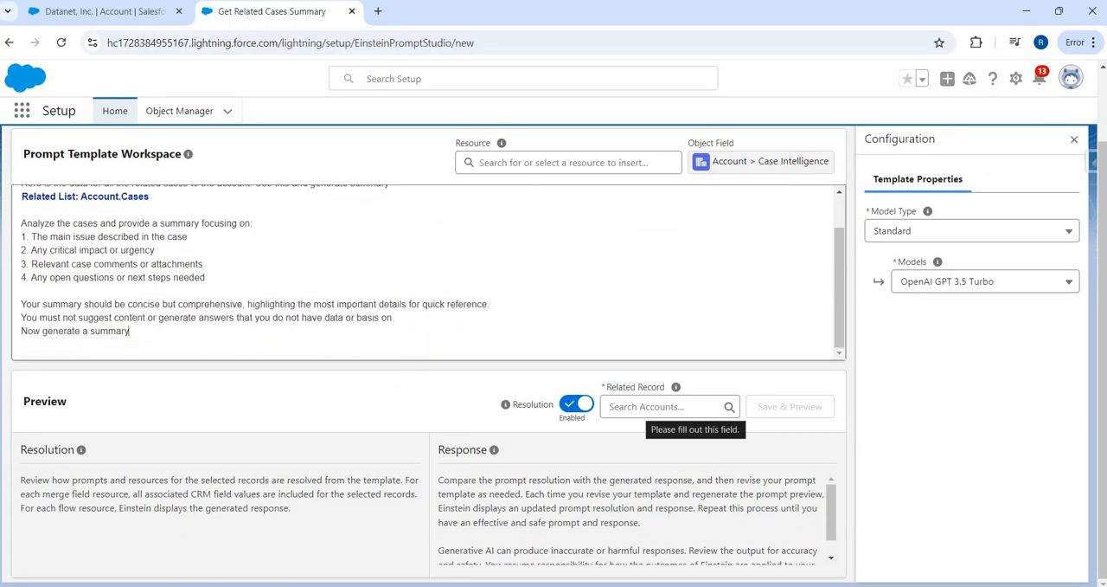
{"action": "scroll", "coordinate": [1056, 189], "scroll_direction": "up", "scroll_amount": 1}
{"action": "left_click", "coordinate": [1055, 188]}
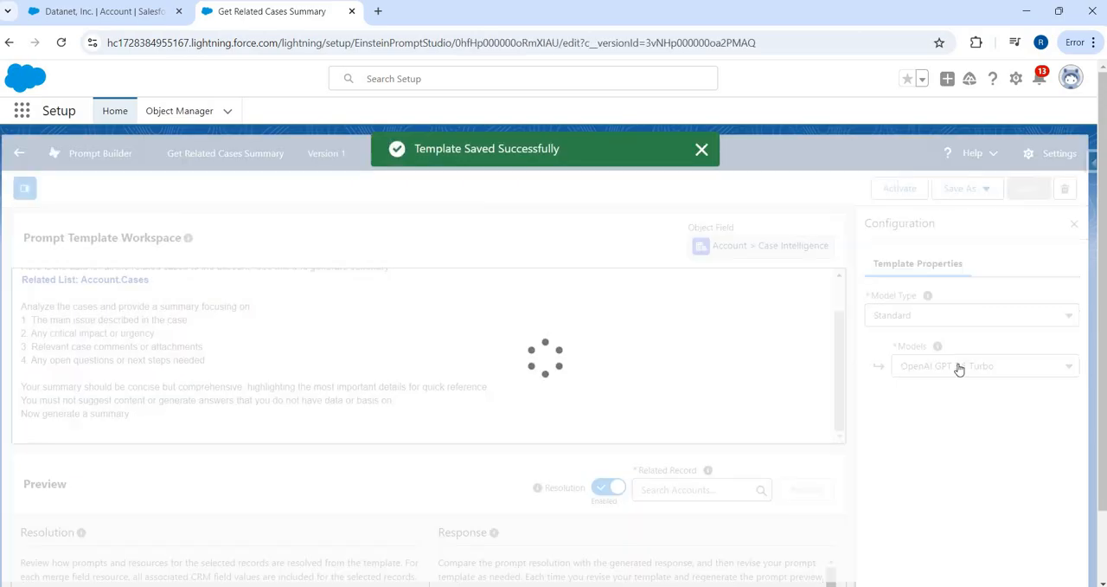
Step: Set the template's model to OpenAI GPT 4 and save the change
{"action": "left_click", "coordinate": [959, 367]}
{"action": "scroll", "coordinate": [955, 500], "scroll_direction": "down", "scroll_amount": 1}
{"action": "scroll", "coordinate": [955, 500], "scroll_direction": "down", "scroll_amount": 1}
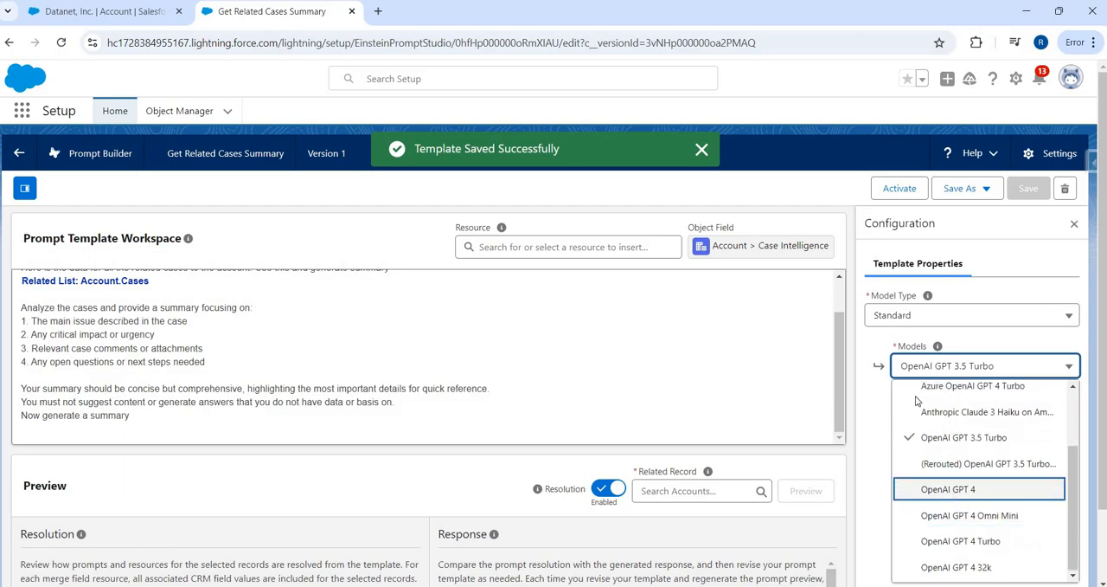
{"action": "left_click", "coordinate": [956, 493]}
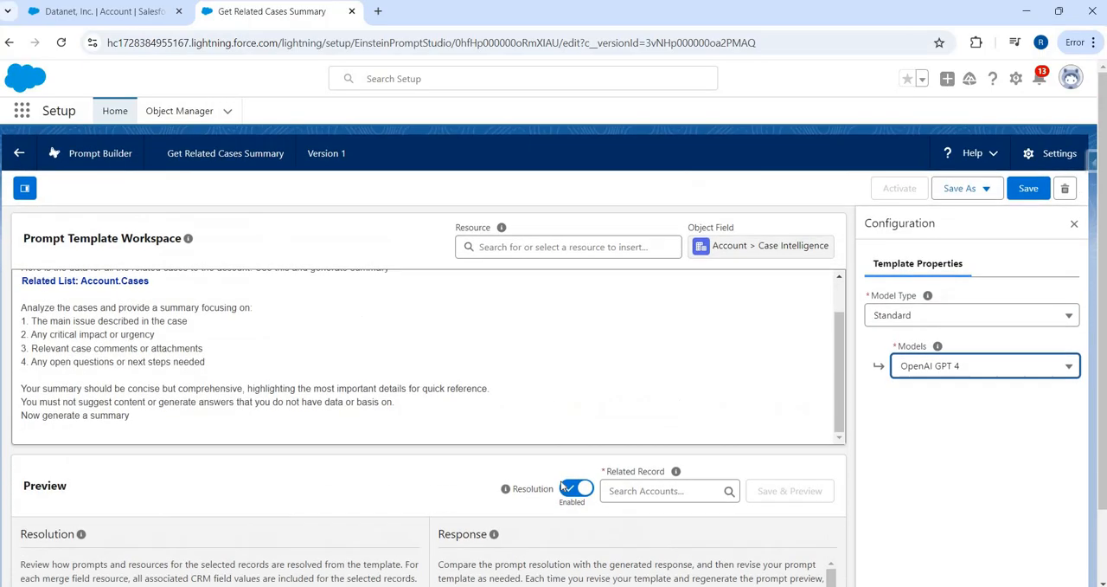
{"action": "left_click", "coordinate": [1029, 187]}
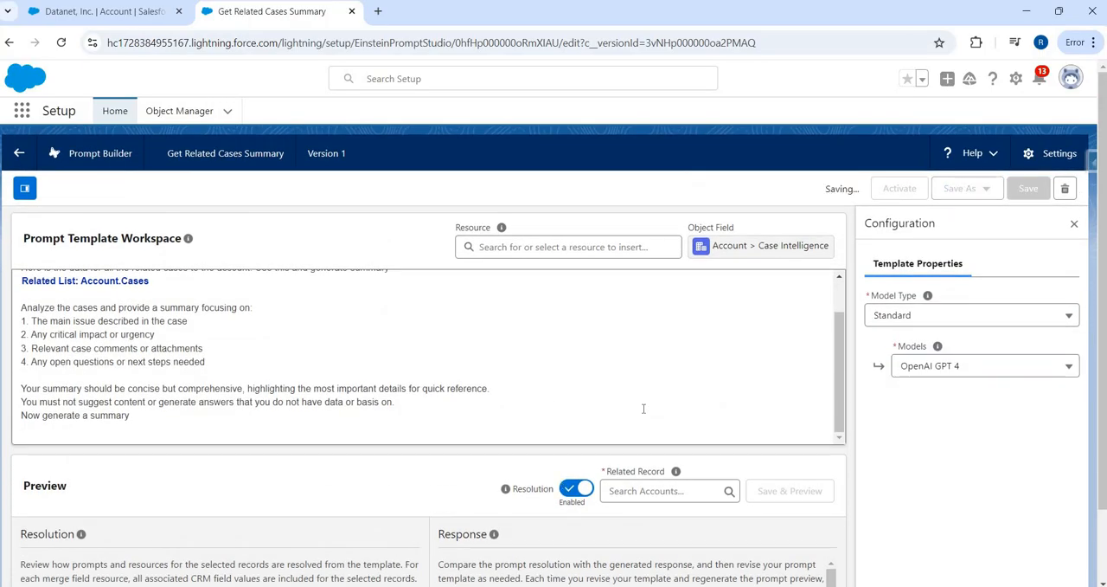
Step: Check the related cases of the Datanet, Inc. account and open the Omega, Inc. account's related cases
{"action": "scroll", "coordinate": [655, 410], "scroll_direction": "down", "scroll_amount": 1}
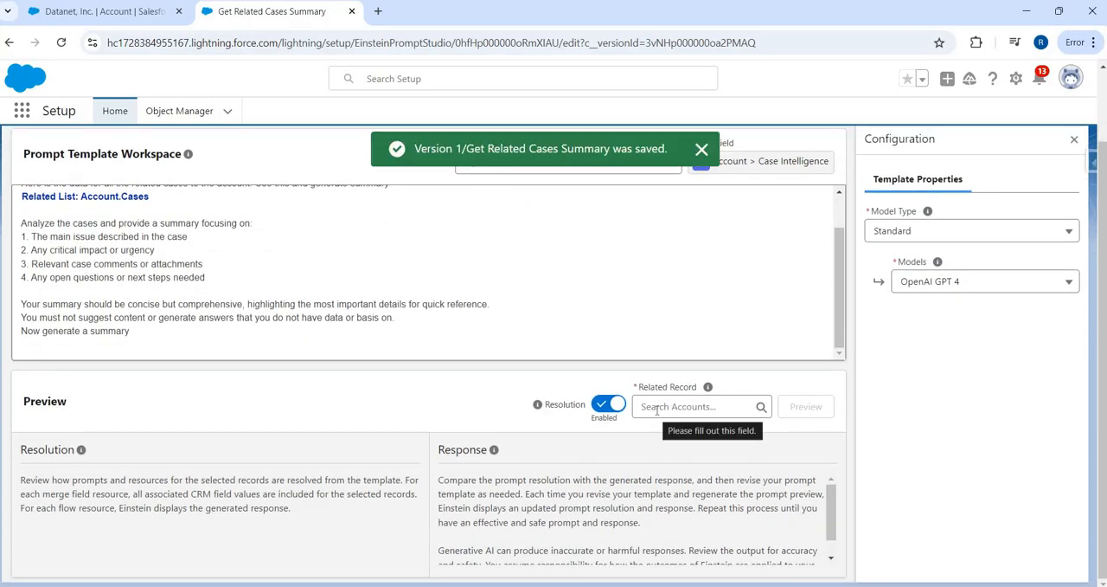
{"action": "key", "text": "ctrl+shift+Tab"}
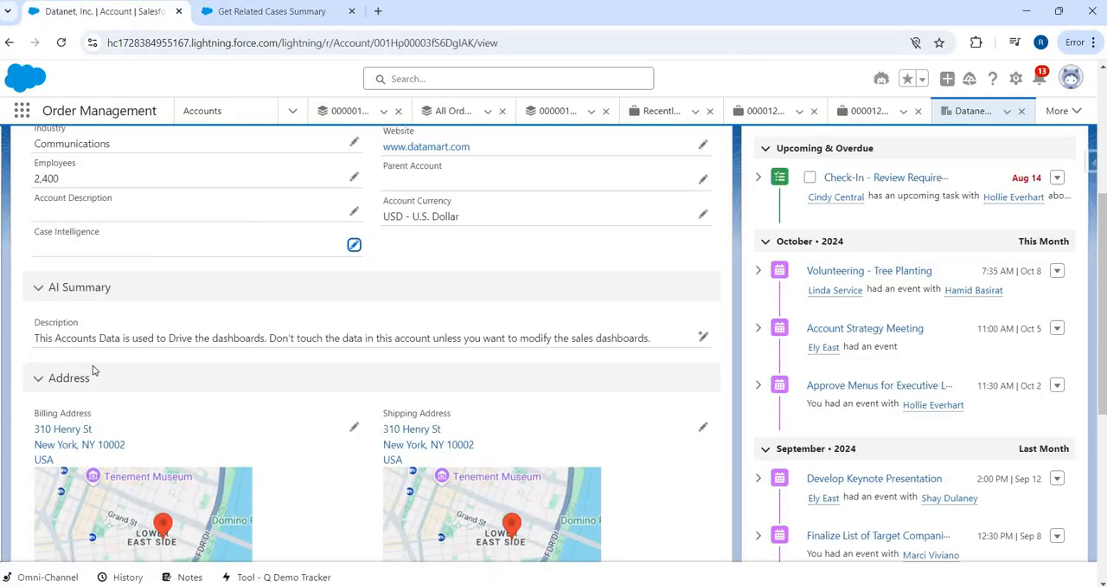
{"action": "scroll", "coordinate": [129, 346], "scroll_direction": "up", "scroll_amount": 3}
{"action": "left_click", "coordinate": [257, 279]}
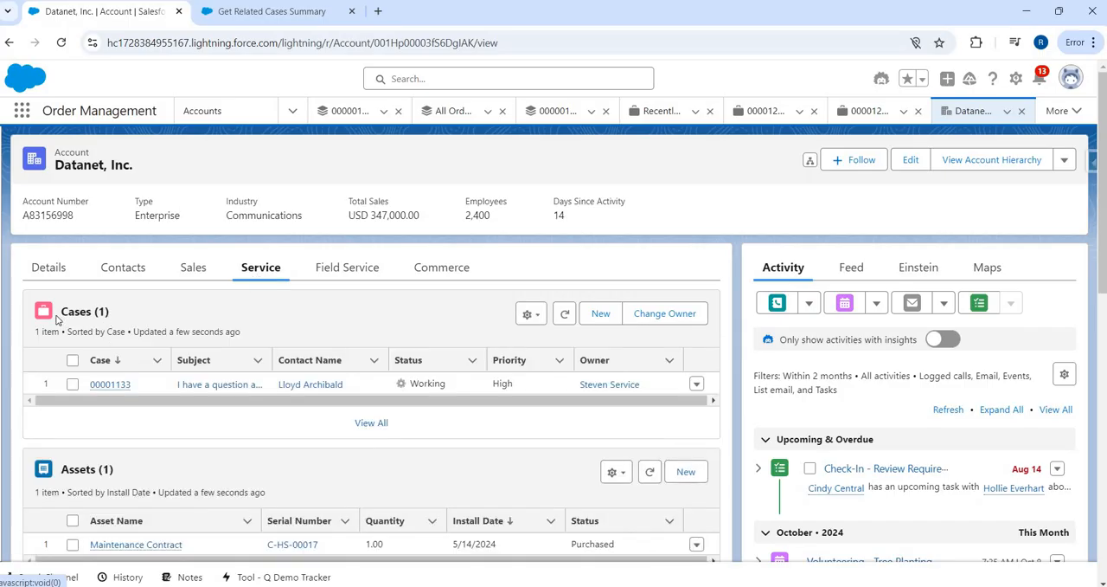
{"action": "left_click", "coordinate": [197, 110]}
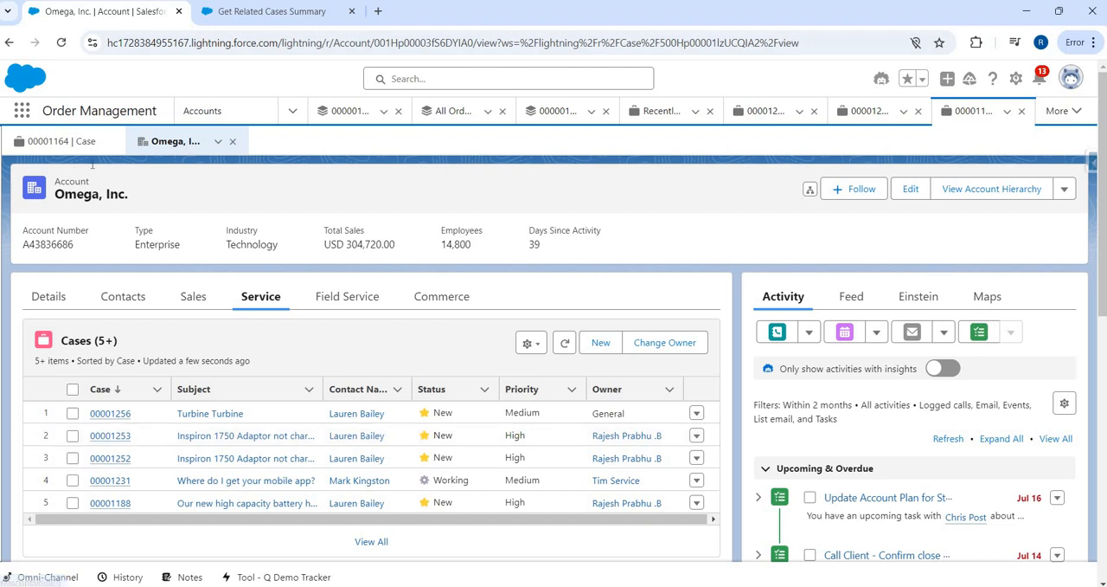
Step: Return to the prompt template, choose Omega, Inc. as the related record, and try to preview the response
{"action": "left_click", "coordinate": [263, 19]}
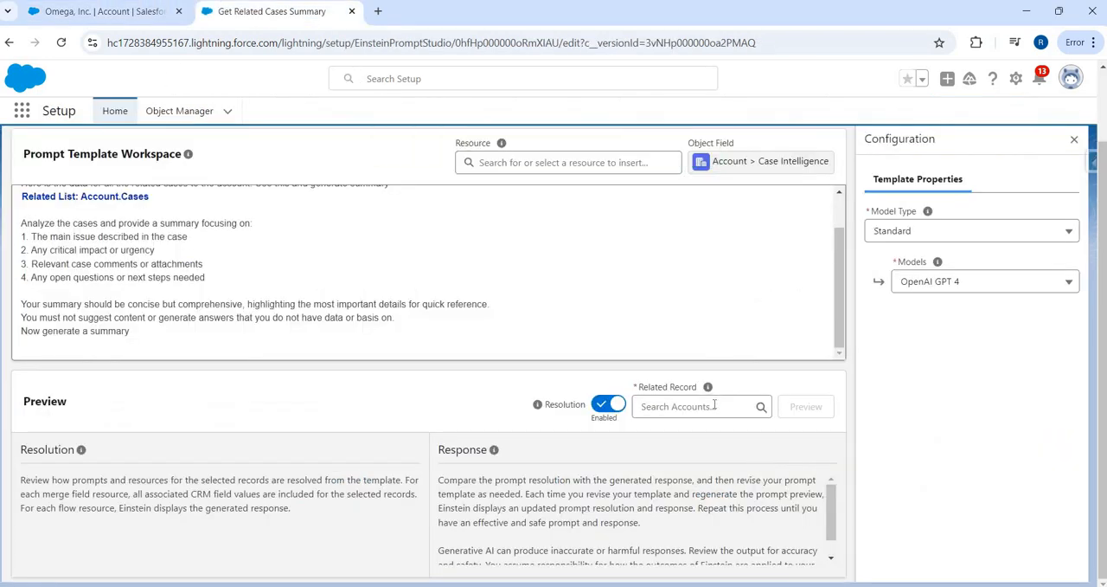
{"action": "left_click", "coordinate": [713, 405]}
{"action": "type", "text": "Omega"}
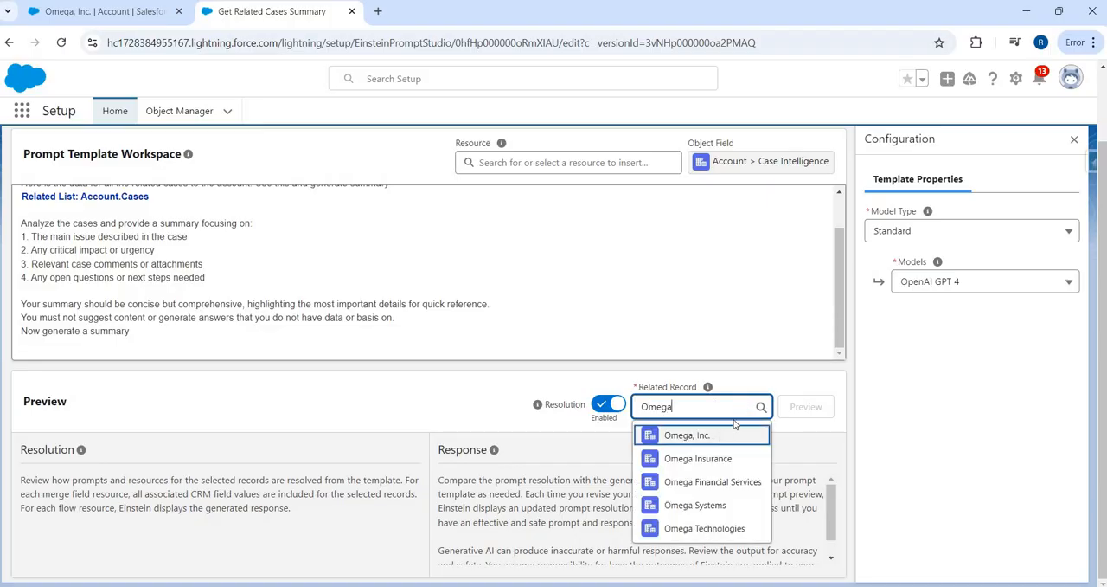
{"action": "left_click", "coordinate": [734, 427]}
{"action": "left_click", "coordinate": [805, 407]}
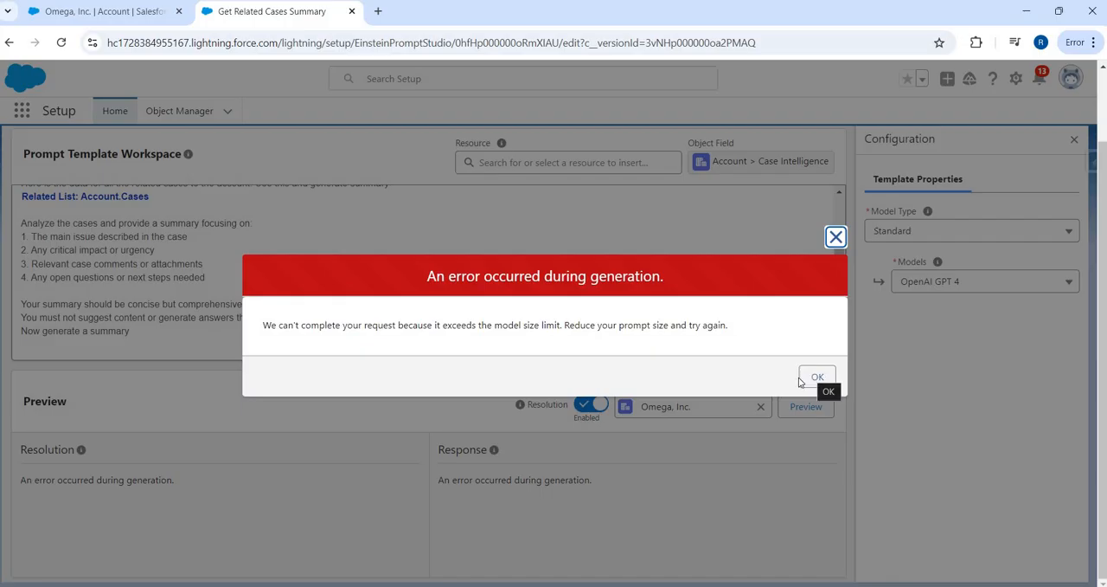
{"action": "left_click_drag", "start_coordinate": [557, 336], "coordinate": [417, 329]}
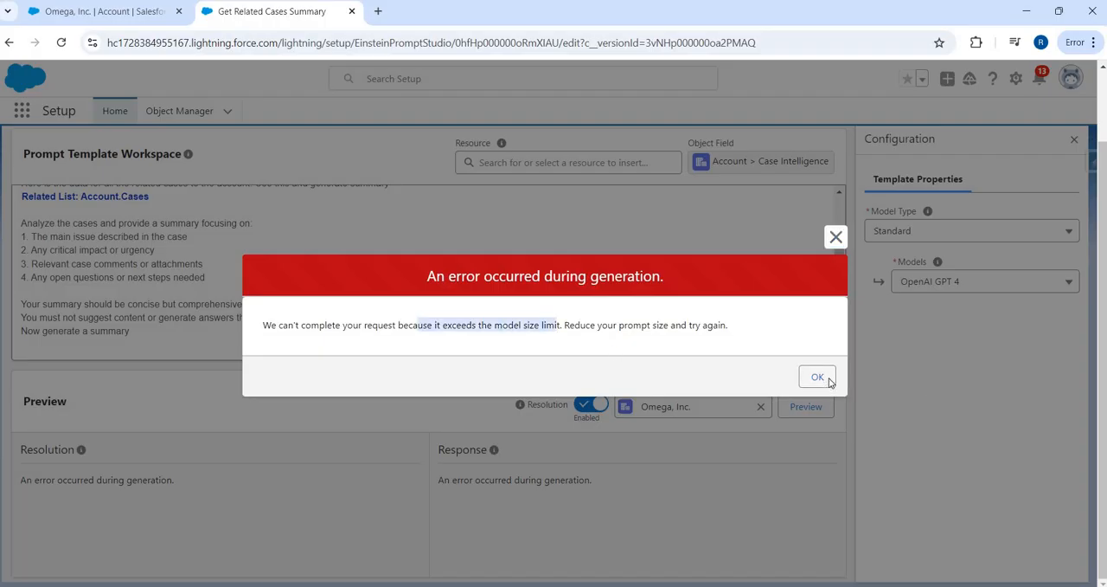
{"action": "left_click", "coordinate": [818, 377]}
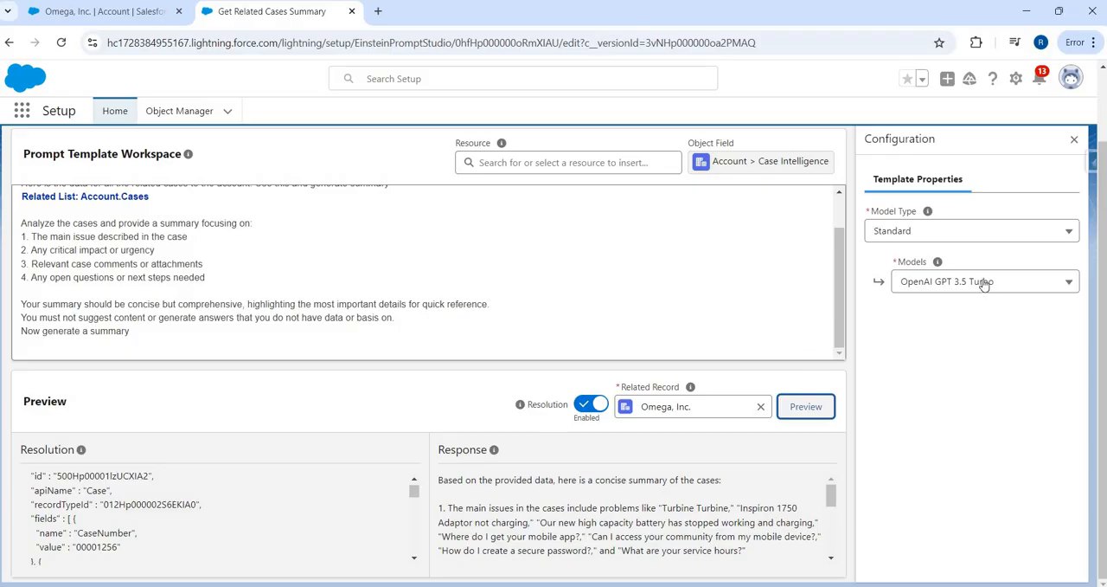
Step: Examine the preview's Resolution for the case data pulled in by the related list, such as case numbers and field values
{"action": "scroll", "coordinate": [251, 513], "scroll_direction": "up", "scroll_amount": 4}
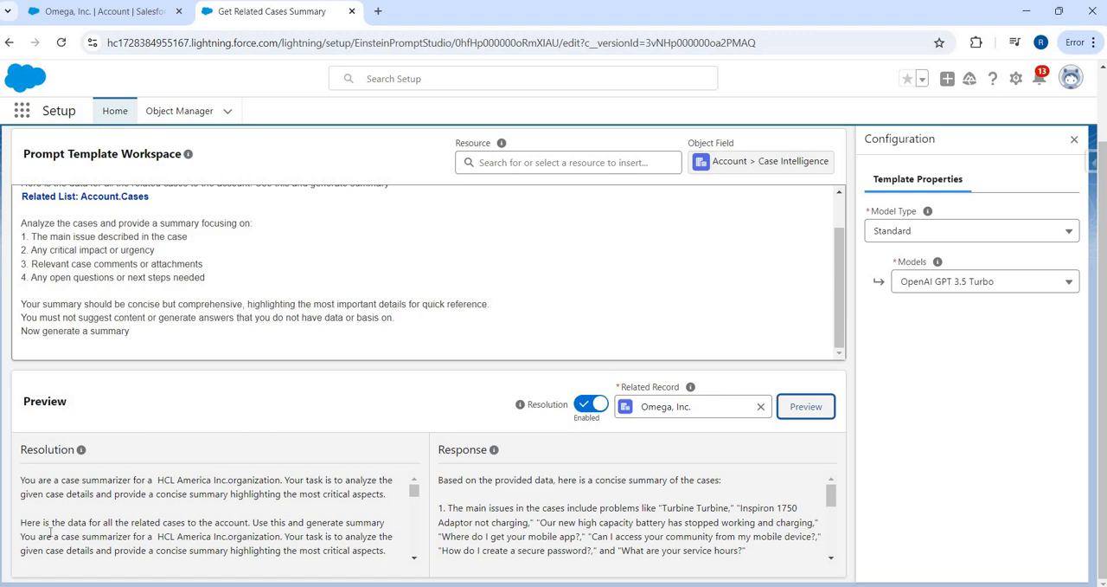
{"action": "scroll", "coordinate": [49, 534], "scroll_direction": "down", "scroll_amount": 1}
{"action": "scroll", "coordinate": [49, 506], "scroll_direction": "up", "scroll_amount": 1}
{"action": "scroll", "coordinate": [27, 481], "scroll_direction": "down", "scroll_amount": 1}
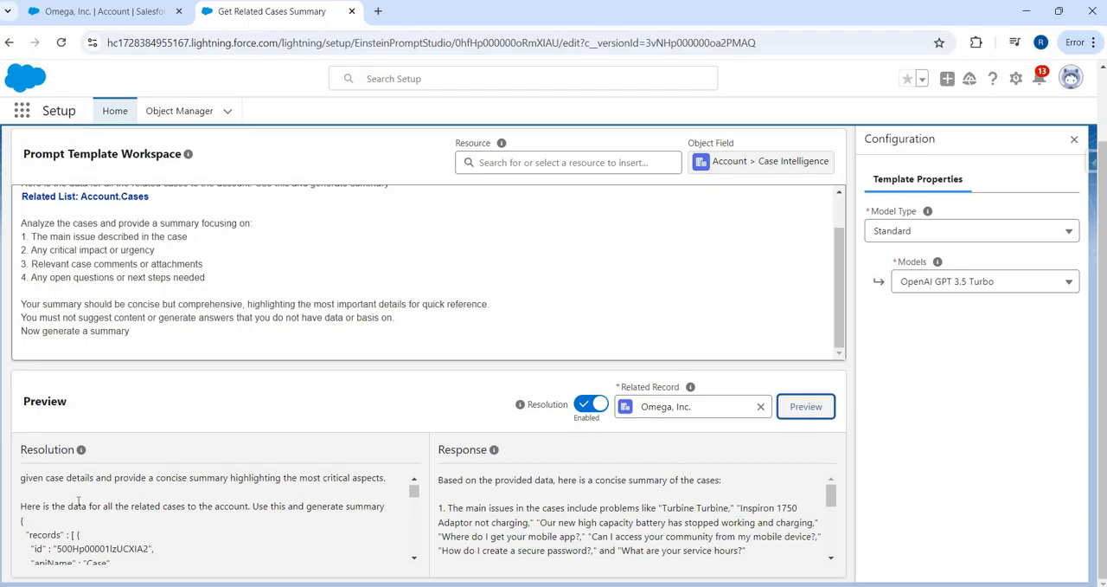
{"action": "scroll", "coordinate": [54, 528], "scroll_direction": "down", "scroll_amount": 1}
{"action": "scroll", "coordinate": [75, 533], "scroll_direction": "up", "scroll_amount": 1}
{"action": "scroll", "coordinate": [113, 509], "scroll_direction": "down", "scroll_amount": 2}
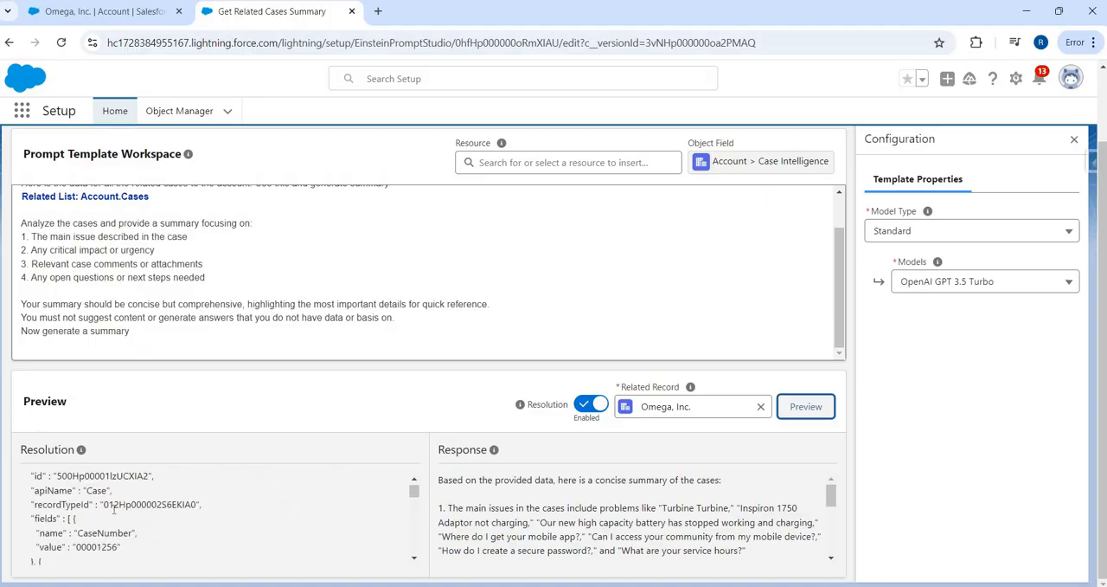
{"action": "double_click", "coordinate": [100, 547]}
{"action": "scroll", "coordinate": [115, 541], "scroll_direction": "down", "scroll_amount": 3}
{"action": "scroll", "coordinate": [114, 543], "scroll_direction": "down", "scroll_amount": 3}
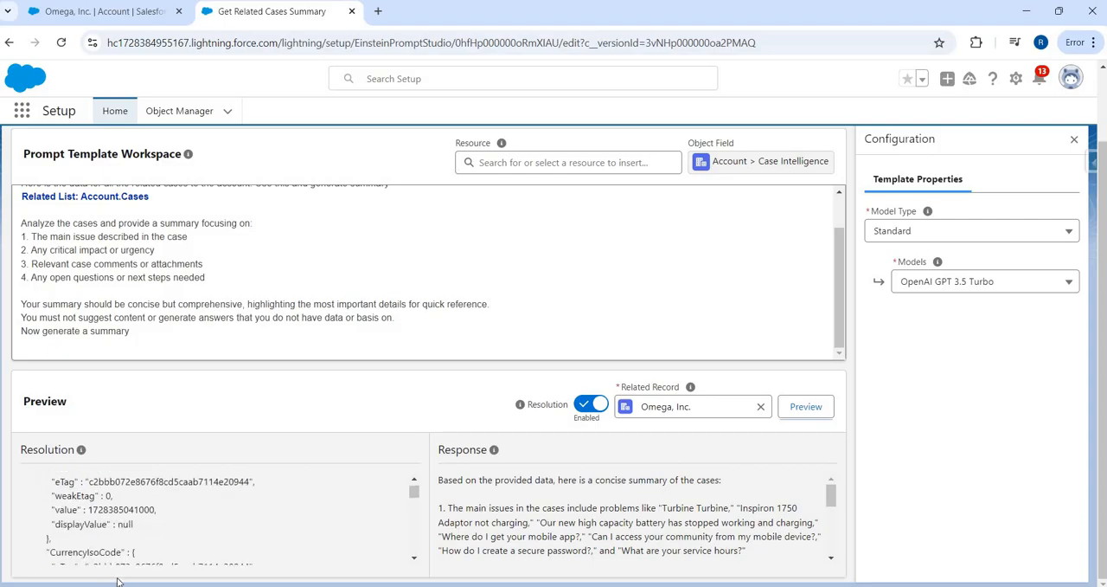
{"action": "scroll", "coordinate": [127, 549], "scroll_direction": "down", "scroll_amount": 5}
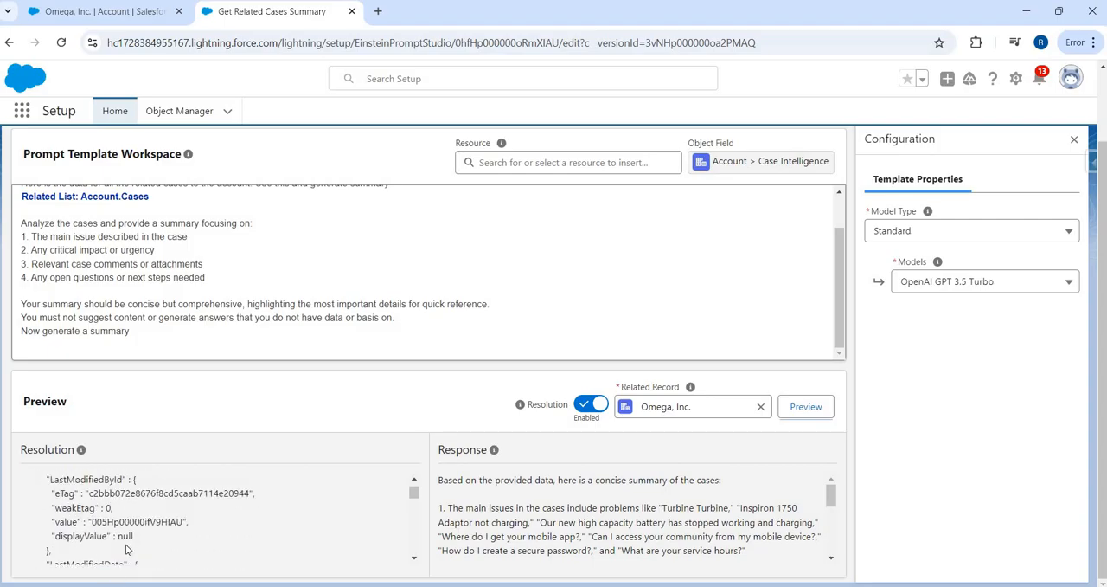
{"action": "scroll", "coordinate": [121, 537], "scroll_direction": "down", "scroll_amount": 5}
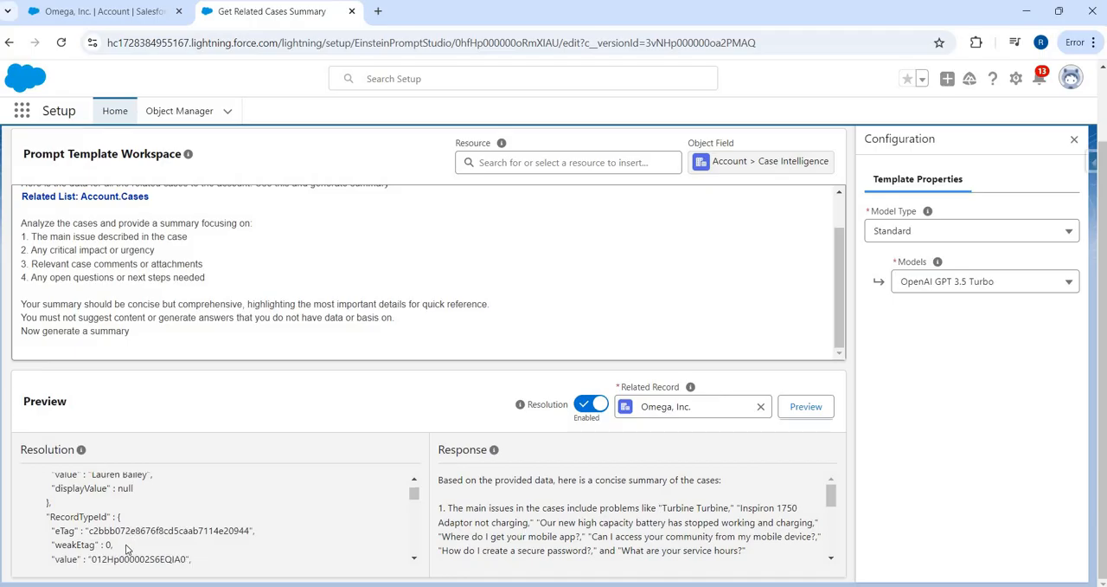
{"action": "double_click", "coordinate": [102, 497]}
{"action": "left_click", "coordinate": [113, 499]}
{"action": "scroll", "coordinate": [112, 500], "scroll_direction": "down", "scroll_amount": 5}
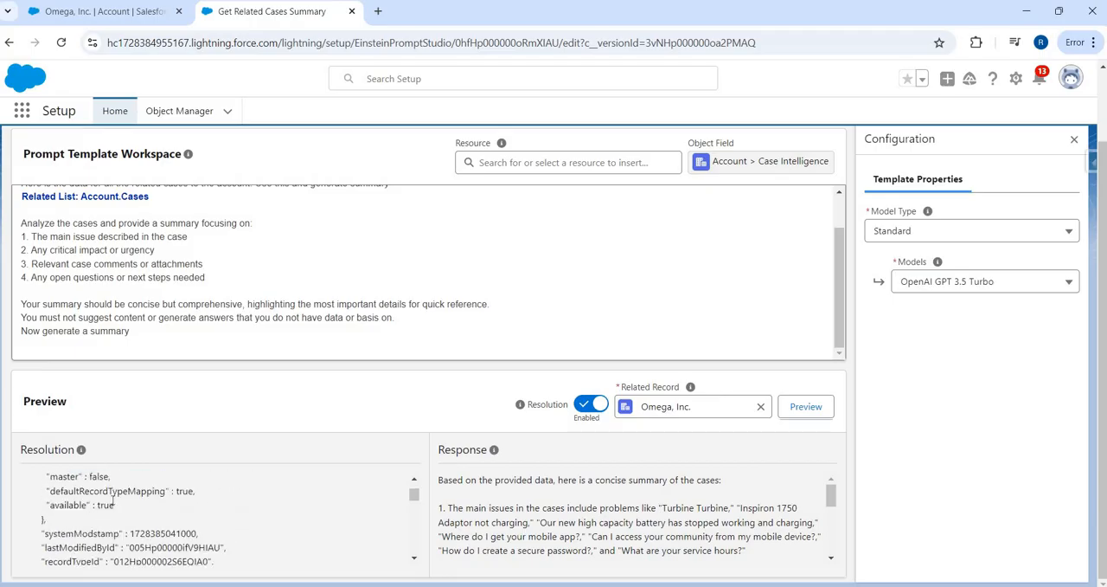
{"action": "scroll", "coordinate": [113, 499], "scroll_direction": "down", "scroll_amount": 10}
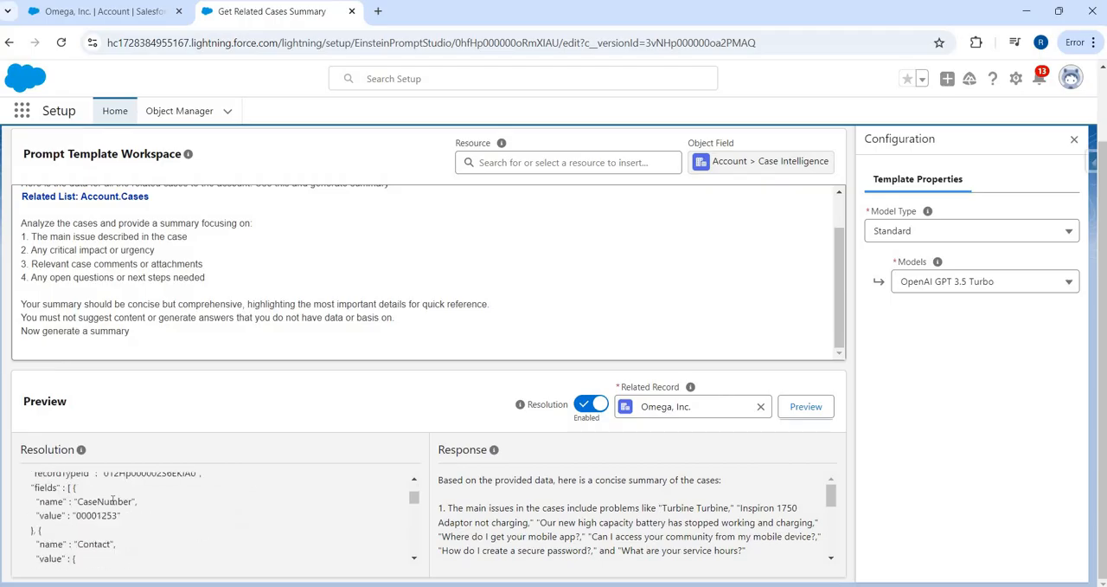
{"action": "scroll", "coordinate": [113, 499], "scroll_direction": "down", "scroll_amount": 10}
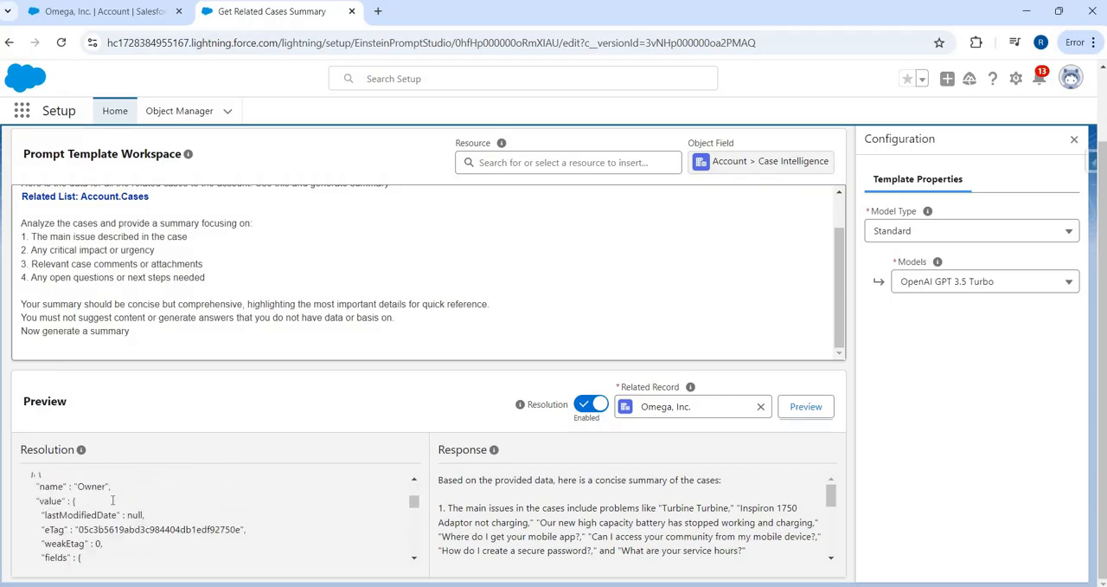
{"action": "scroll", "coordinate": [112, 499], "scroll_direction": "down", "scroll_amount": 10}
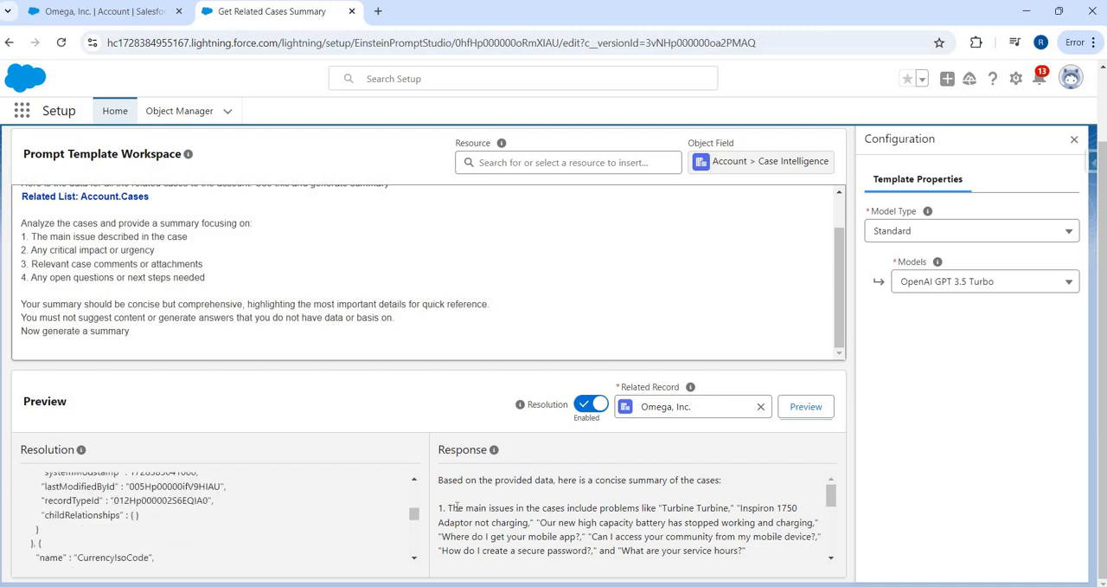
Step: Read the generated Response, from the main issues in the cases to the suggested next steps
{"action": "left_click_drag", "start_coordinate": [459, 508], "coordinate": [741, 510]}
{"action": "scroll", "coordinate": [489, 535], "scroll_direction": "down", "scroll_amount": 2}
{"action": "scroll", "coordinate": [475, 543], "scroll_direction": "up", "scroll_amount": 1}
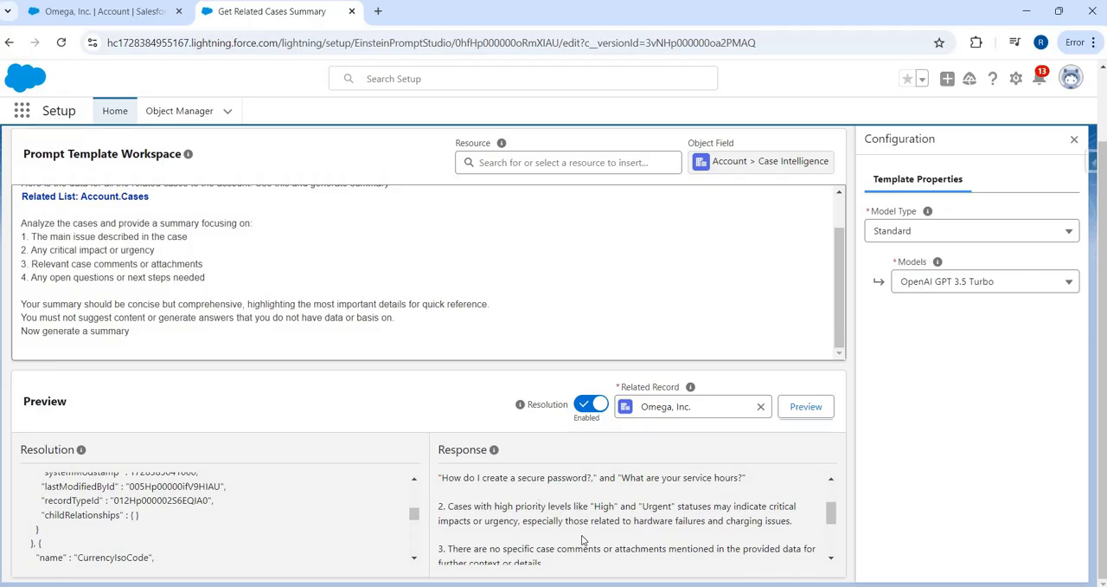
{"action": "scroll", "coordinate": [589, 543], "scroll_direction": "down", "scroll_amount": 2}
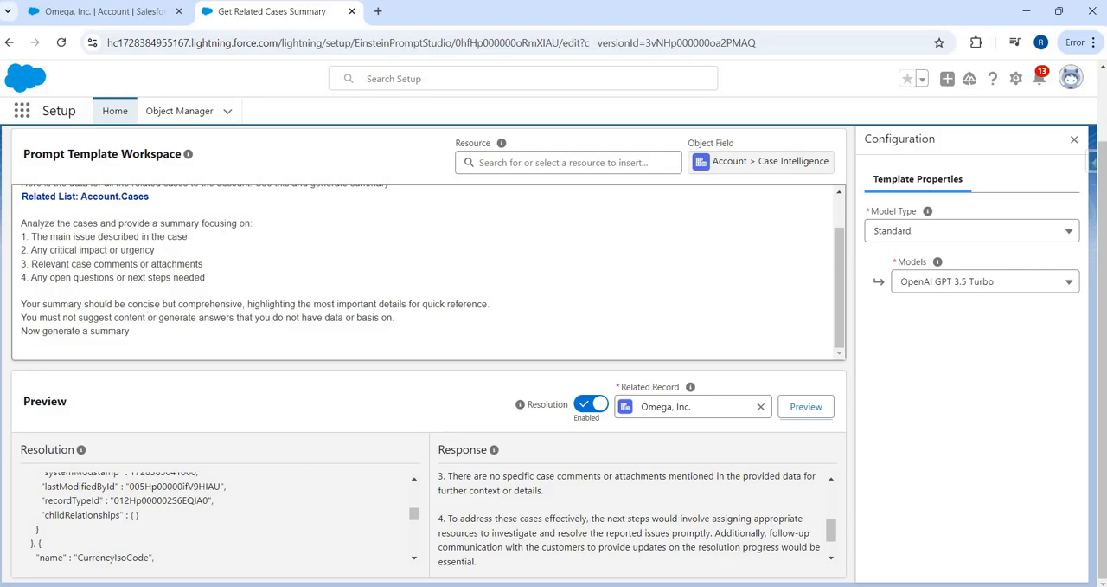
Step: Check the prompt text from its opening paragraph and activate the Get Related Cases Summary template
{"action": "left_click", "coordinate": [233, 232]}
{"action": "key", "text": "ctrl+a"}
{"action": "left_click", "coordinate": [234, 232]}
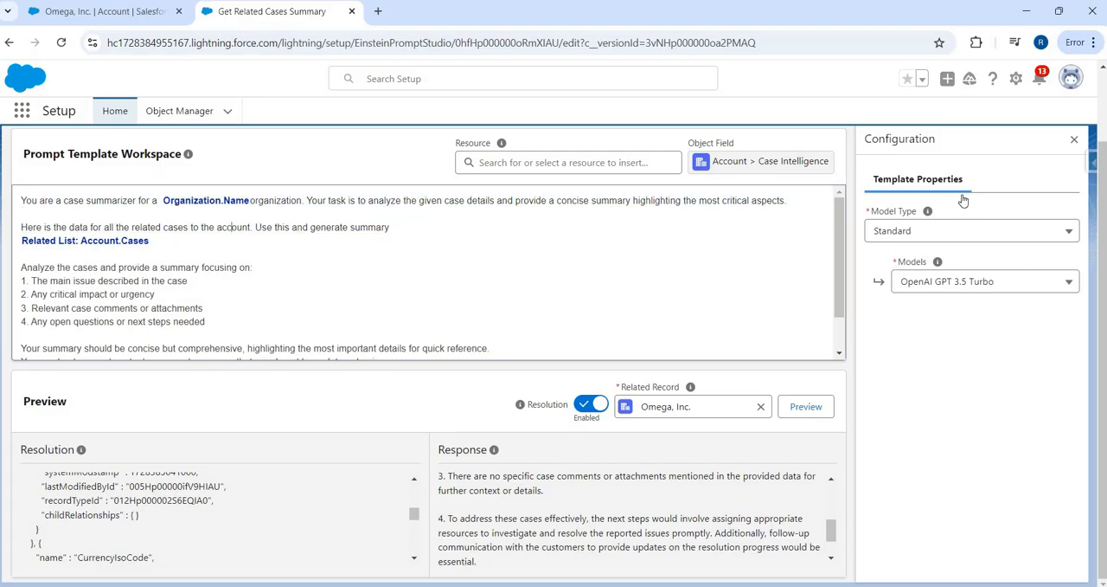
{"action": "scroll", "coordinate": [915, 195], "scroll_direction": "up", "scroll_amount": 1}
{"action": "left_click", "coordinate": [900, 189]}
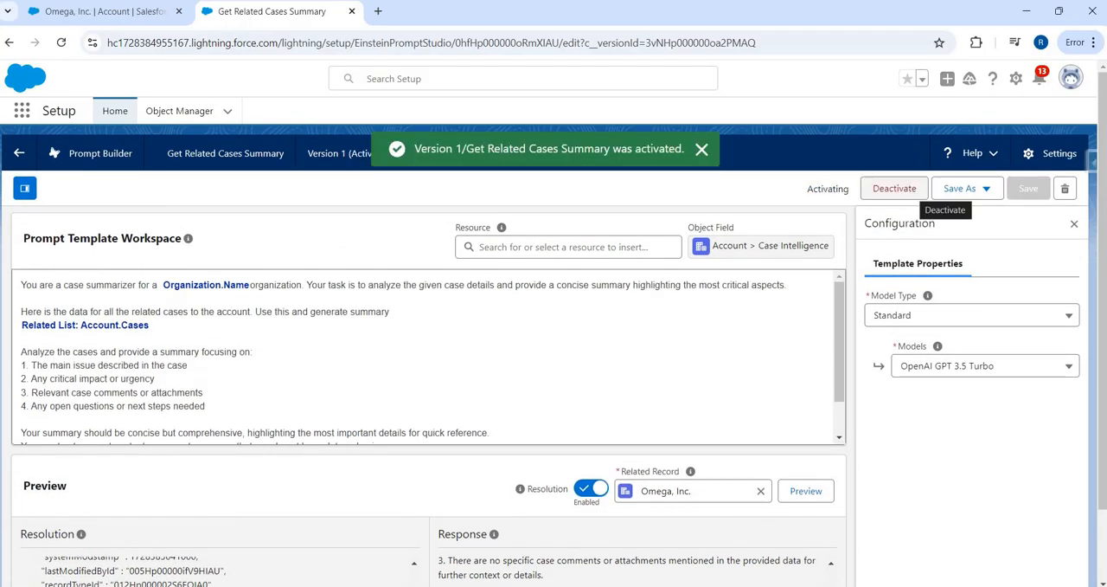
Step: Return to the Omega, Inc. account and open its record page for editing in Lightning App Builder
{"action": "left_click", "coordinate": [87, 14]}
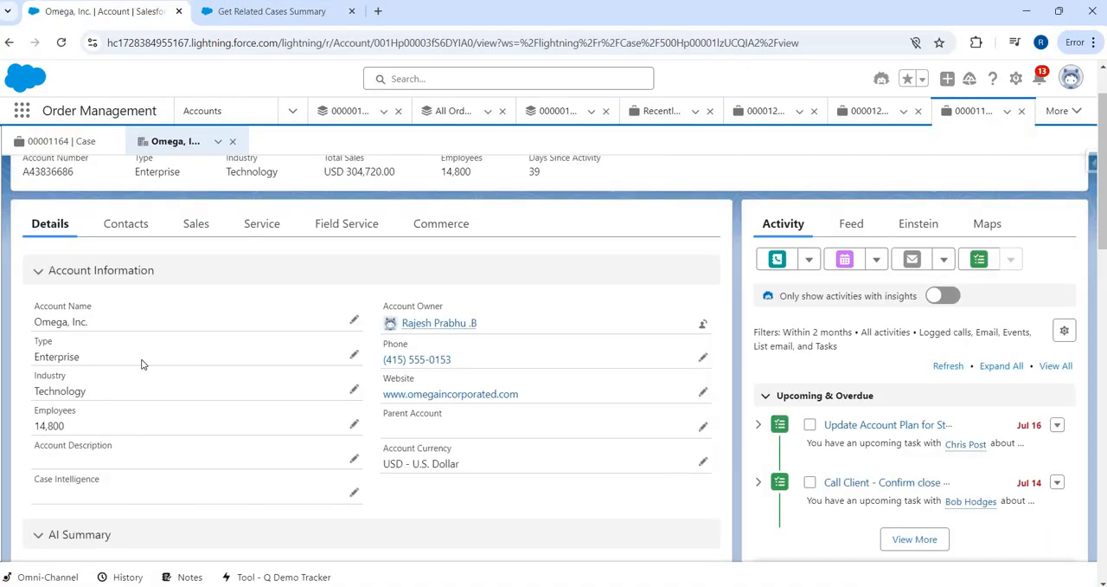
{"action": "key", "text": "alt+Tab"}
{"action": "key", "text": "alt+Tab"}
{"action": "left_click", "coordinate": [1015, 79]}
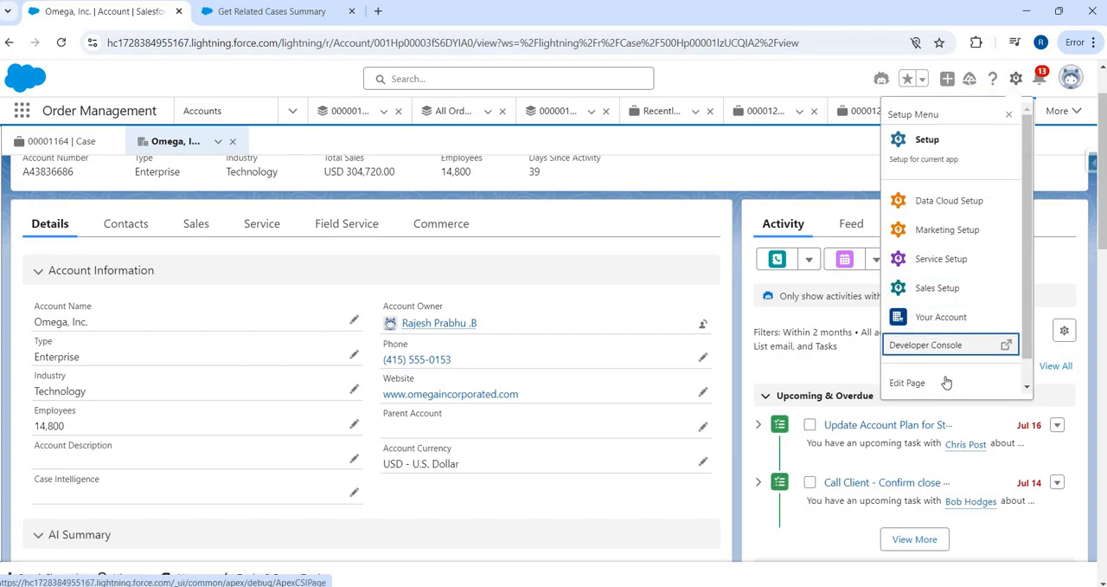
{"action": "left_click", "coordinate": [946, 382]}
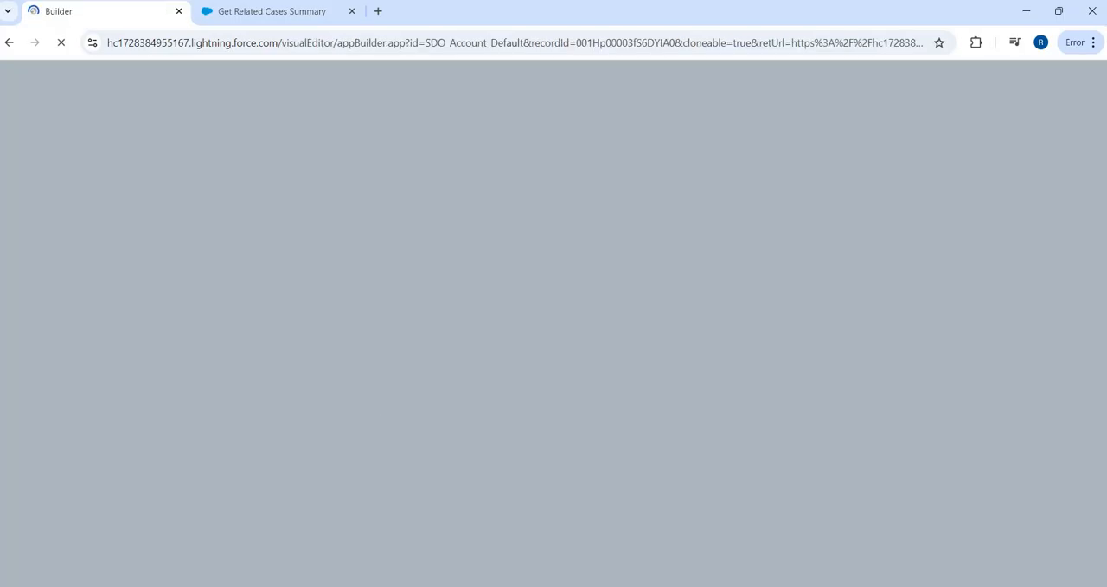
{"action": "key", "text": "alt+Tab"}
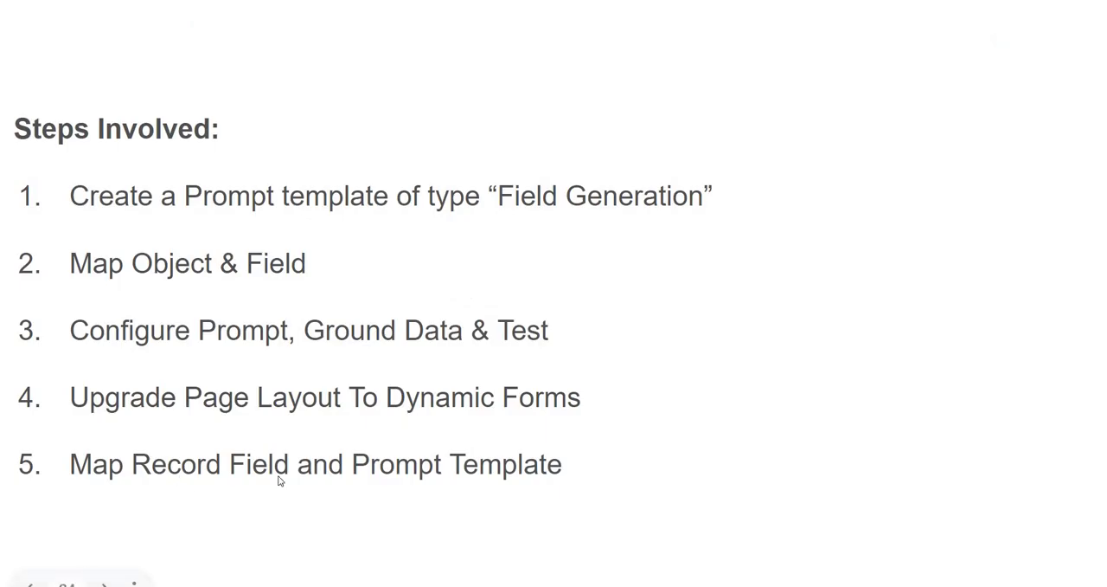
{"action": "key", "text": "alt+Tab"}
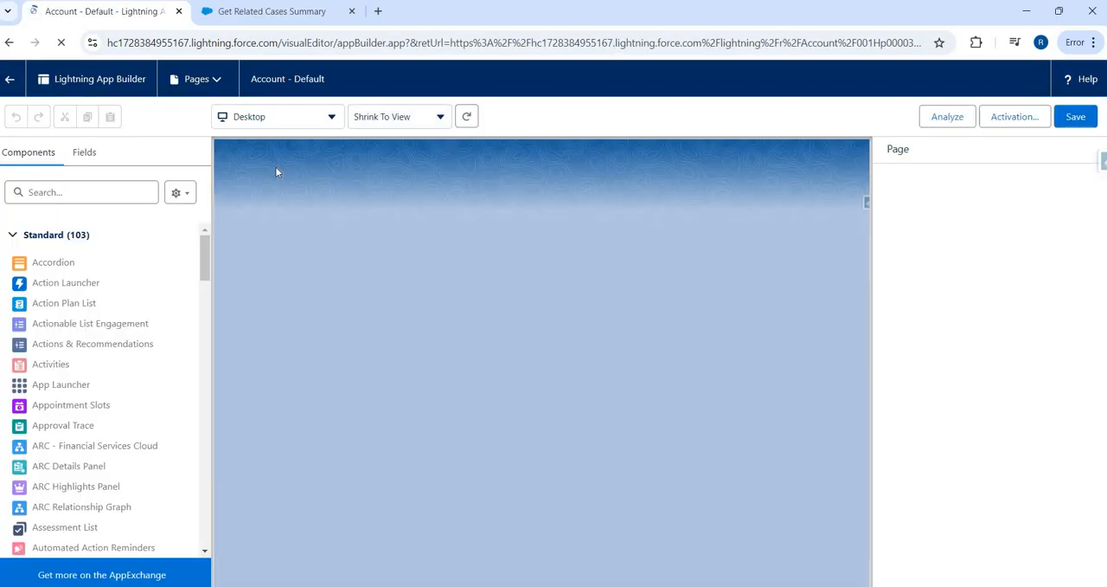
Step: Move the Case Intelligence field from Account Information into the AI Summary section, above Description
{"action": "scroll", "coordinate": [294, 389], "scroll_direction": "down", "scroll_amount": 2}
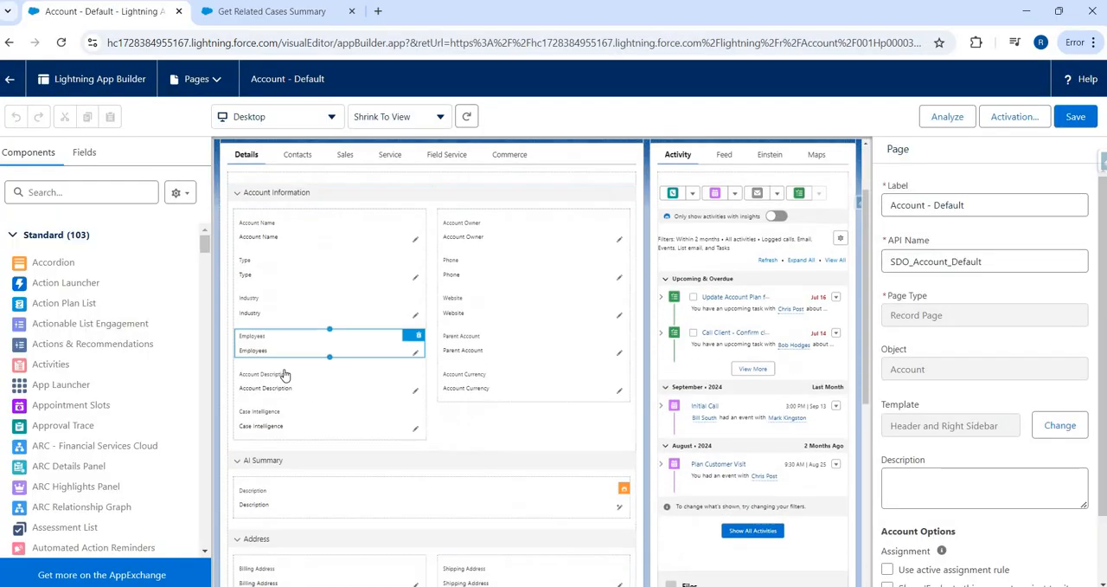
{"action": "scroll", "coordinate": [291, 326], "scroll_direction": "down", "scroll_amount": 1}
{"action": "left_click_drag", "start_coordinate": [295, 332], "coordinate": [309, 398]}
Step: Assign the Get Related Cases Summary prompt template to the Case Intelligence field and save the page
{"action": "left_click", "coordinate": [281, 370]}
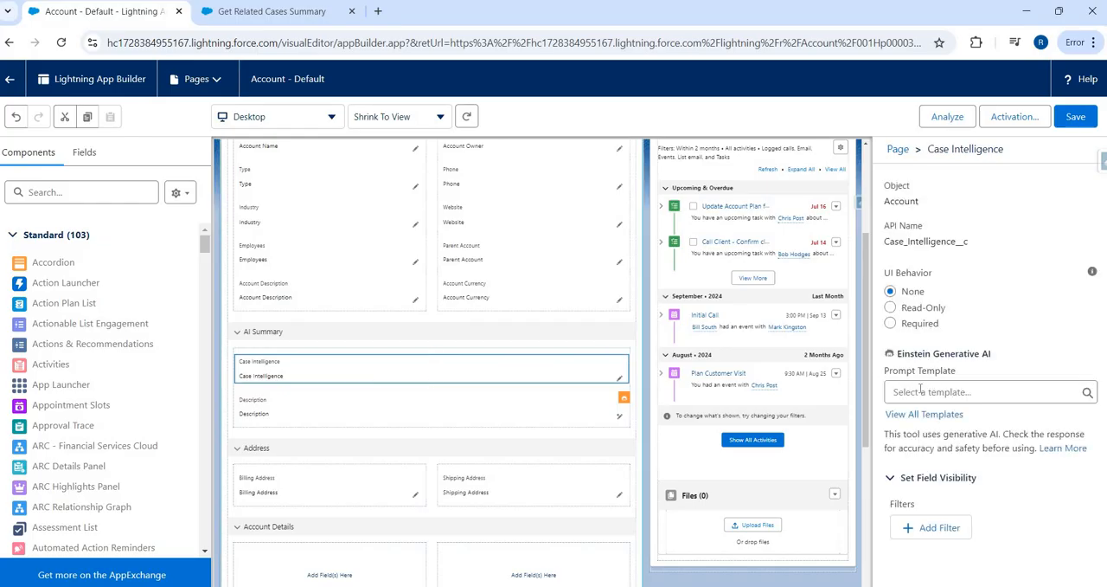
{"action": "left_click", "coordinate": [920, 391]}
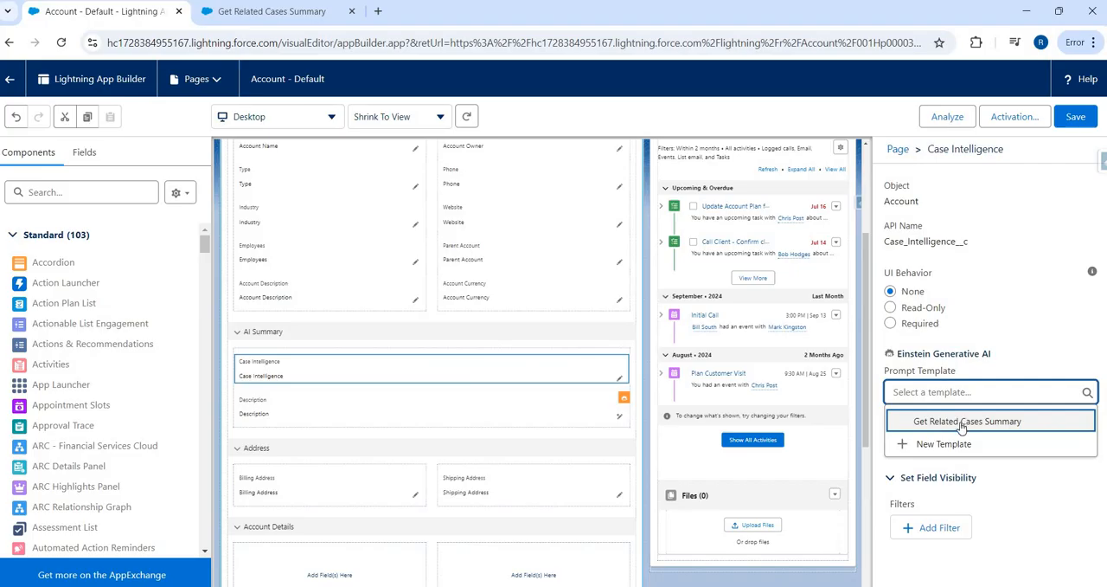
{"action": "left_click", "coordinate": [943, 420]}
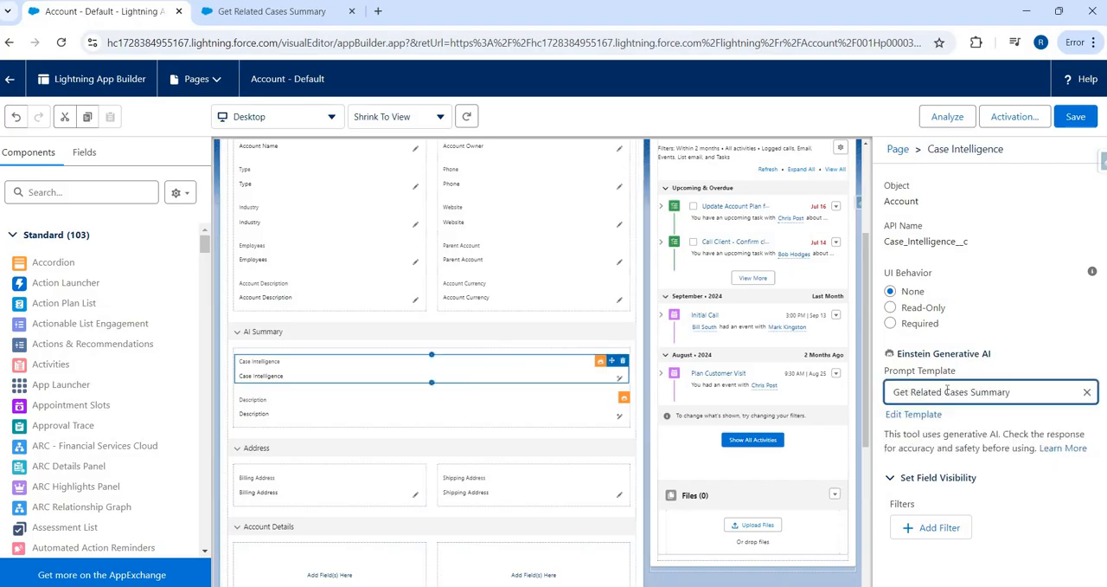
{"action": "left_click", "coordinate": [1075, 120]}
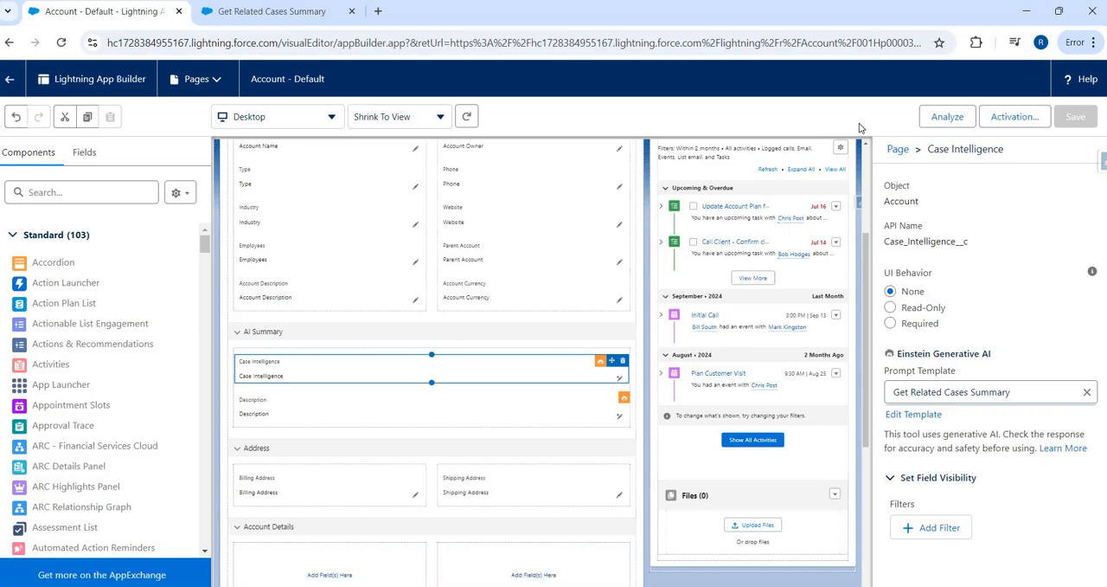
Step: Go back to the Omega, Inc. record, edit Case Intelligence, and have Einstein generate its value
{"action": "left_click", "coordinate": [11, 81]}
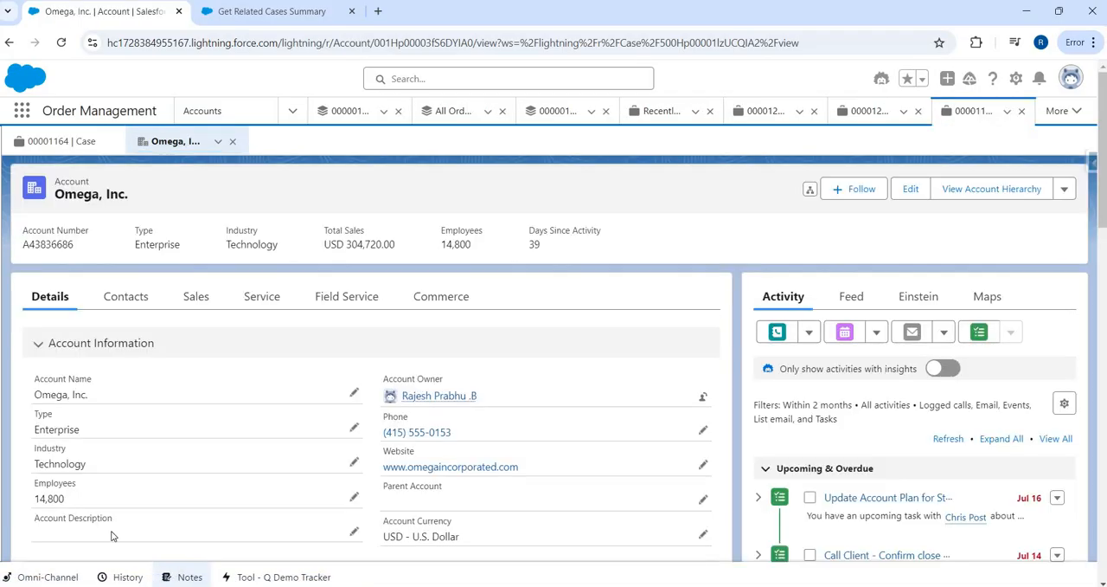
{"action": "scroll", "coordinate": [124, 316], "scroll_direction": "down", "scroll_amount": 3}
{"action": "scroll", "coordinate": [327, 331], "scroll_direction": "down", "scroll_amount": 1}
{"action": "left_click", "coordinate": [704, 336]}
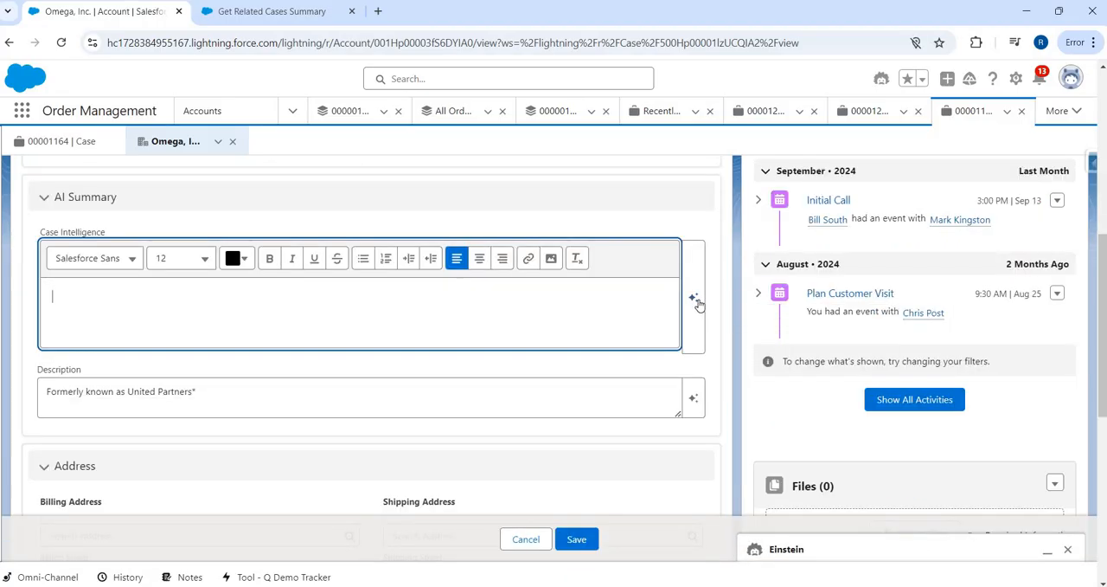
{"action": "left_click", "coordinate": [694, 299]}
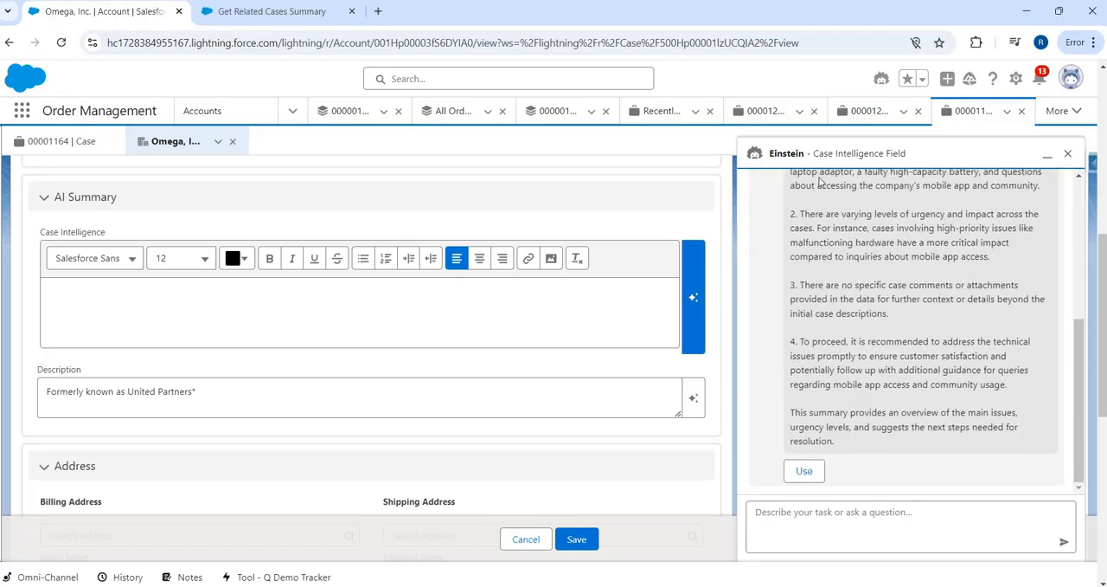
Step: Review Einstein's generated case summary, use it in the Case Intelligence field, and save the account
{"action": "scroll", "coordinate": [824, 271], "scroll_direction": "up", "scroll_amount": 2}
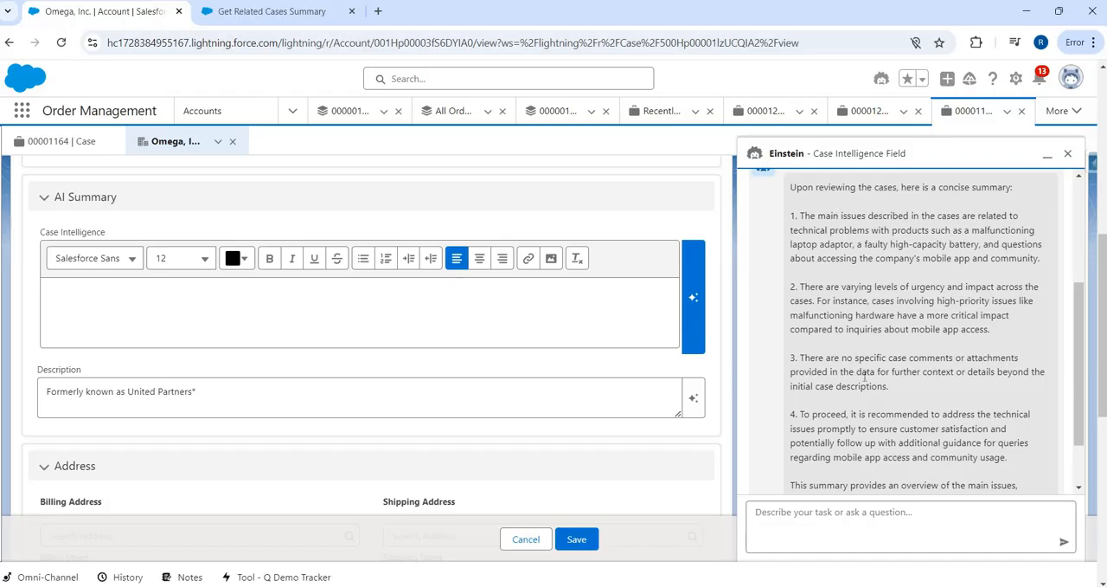
{"action": "scroll", "coordinate": [801, 475], "scroll_direction": "down", "scroll_amount": 2}
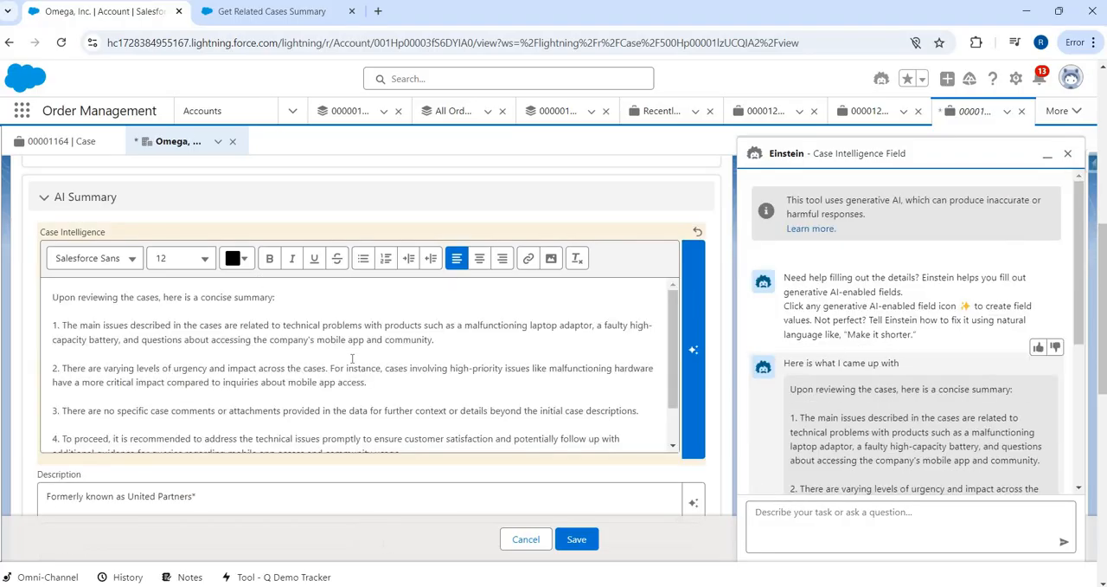
{"action": "scroll", "coordinate": [270, 361], "scroll_direction": "down", "scroll_amount": 1}
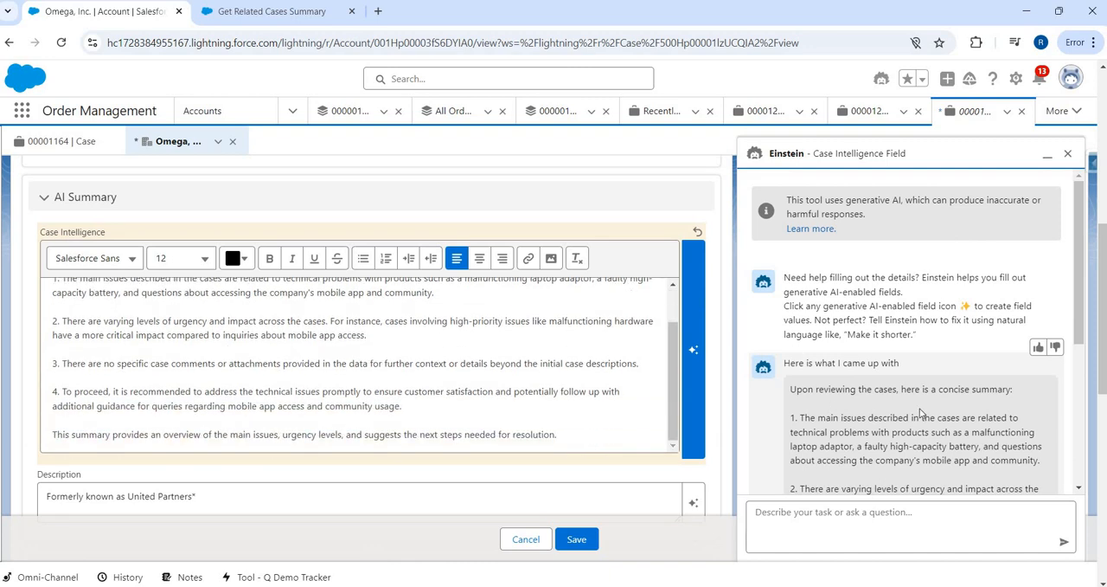
{"action": "scroll", "coordinate": [920, 410], "scroll_direction": "down", "scroll_amount": 4}
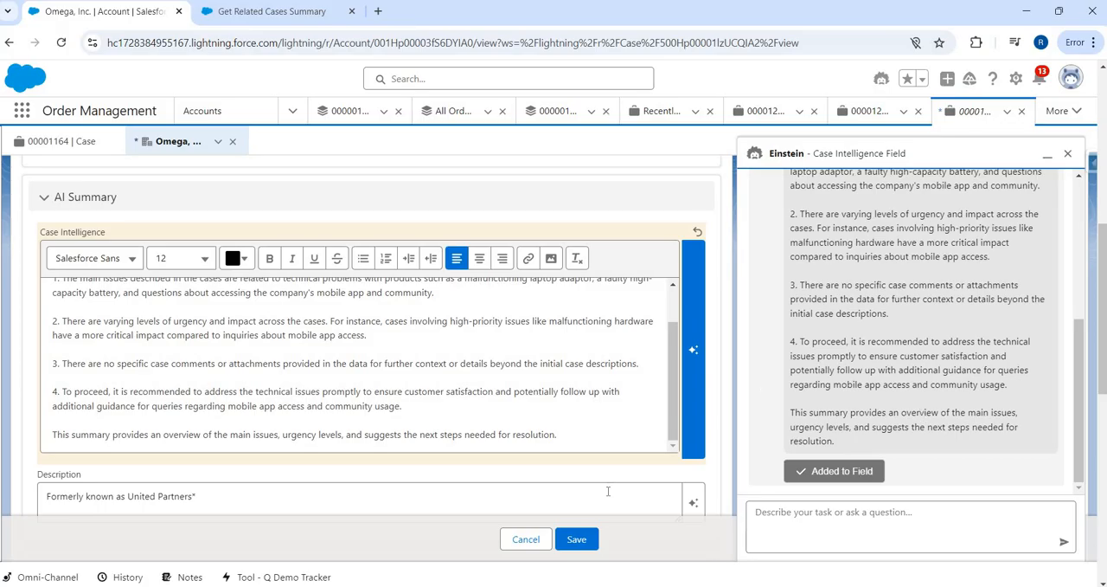
{"action": "left_click", "coordinate": [577, 540]}
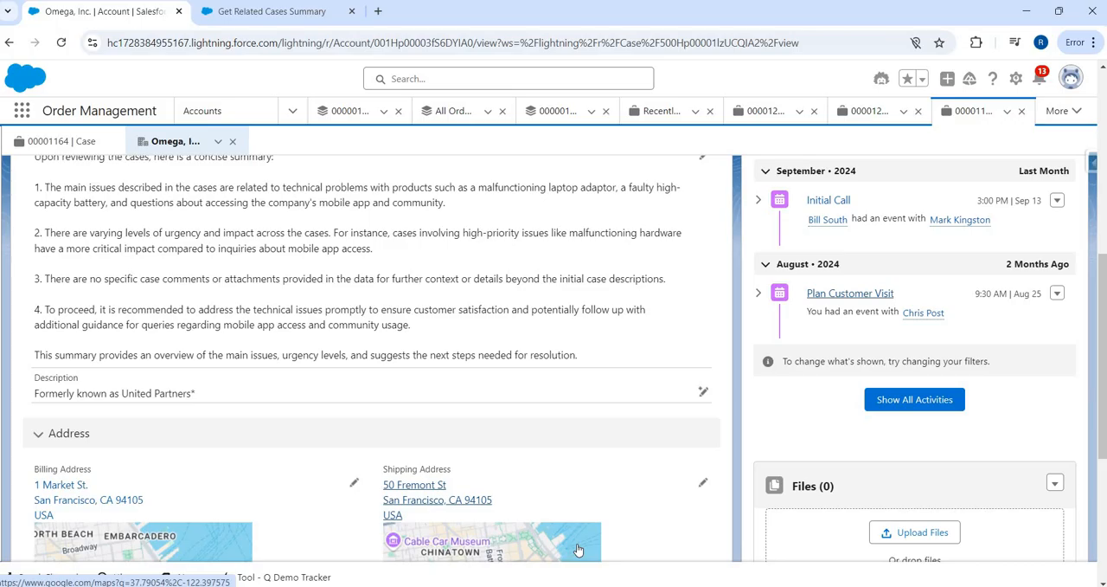
Step: Look back at the Get Related Cases Summary prompt template
{"action": "key", "text": "alt+Tab"}
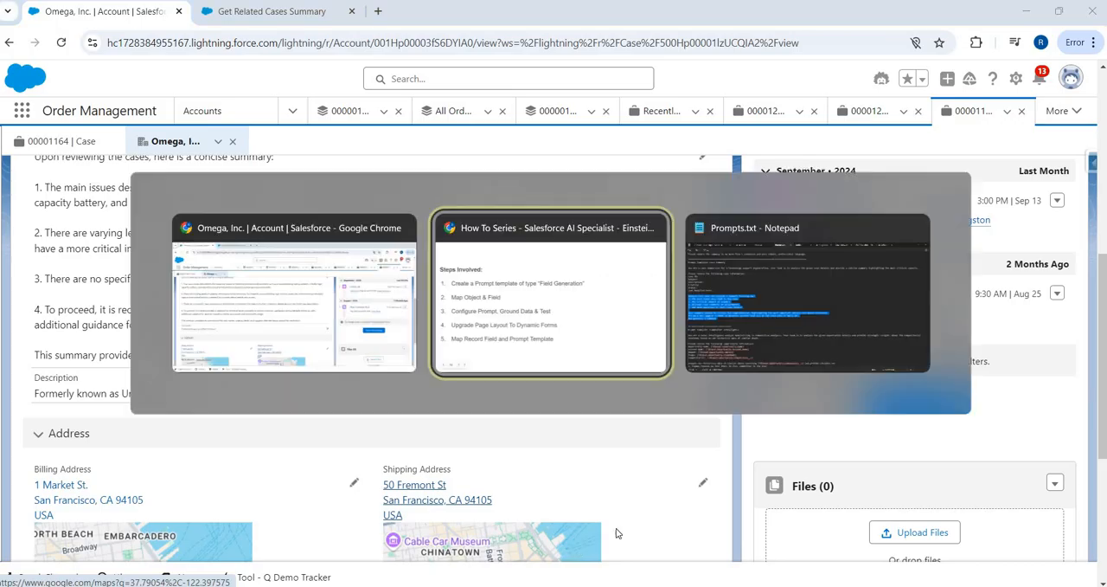
{"action": "key", "text": "alt+shift+Tab"}
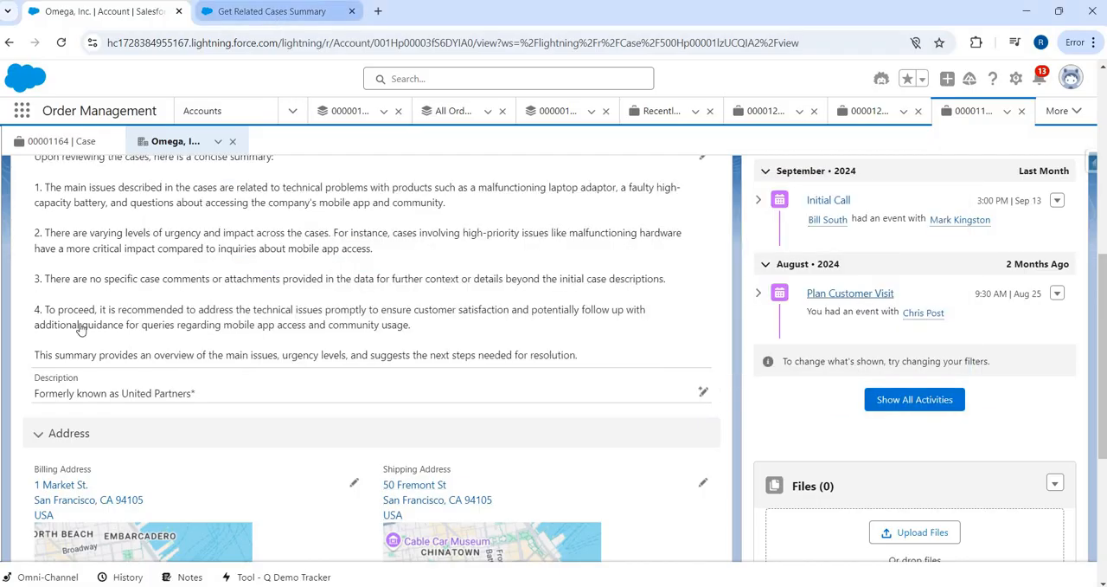
{"action": "left_click", "coordinate": [276, 14]}
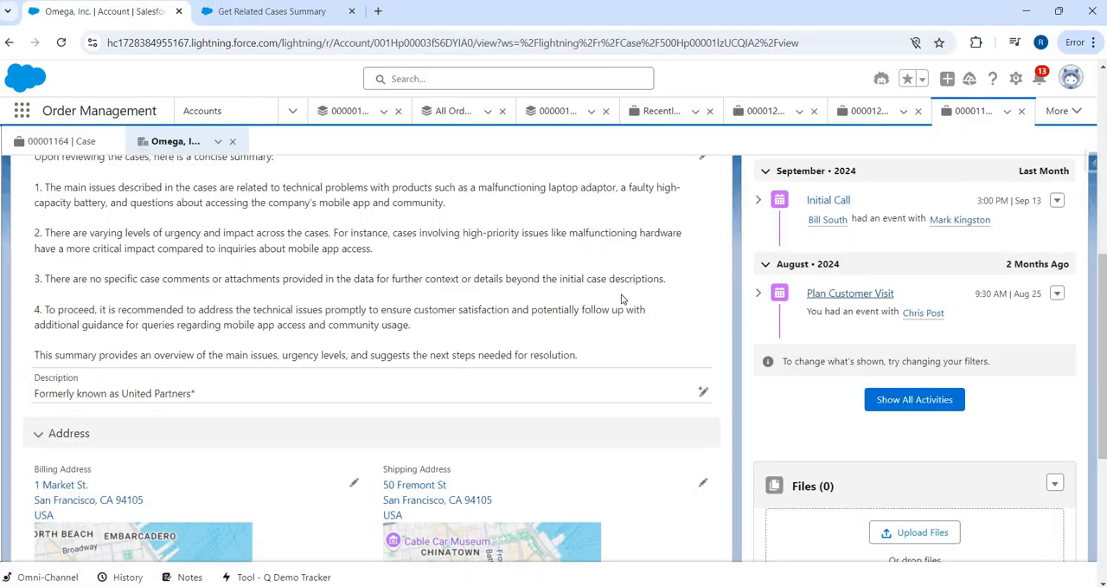
Step: Generate another Einstein suggestion for the account's Case Intelligence, compare it with the saved summary, and cancel the edit
{"action": "scroll", "coordinate": [711, 305], "scroll_direction": "up", "scroll_amount": 2}
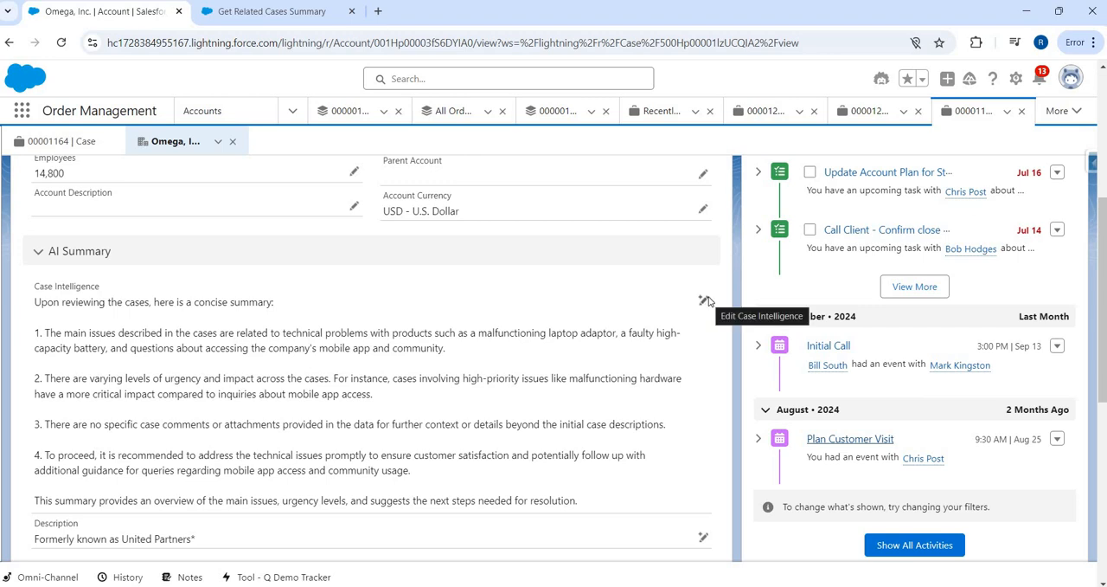
{"action": "left_click", "coordinate": [708, 301]}
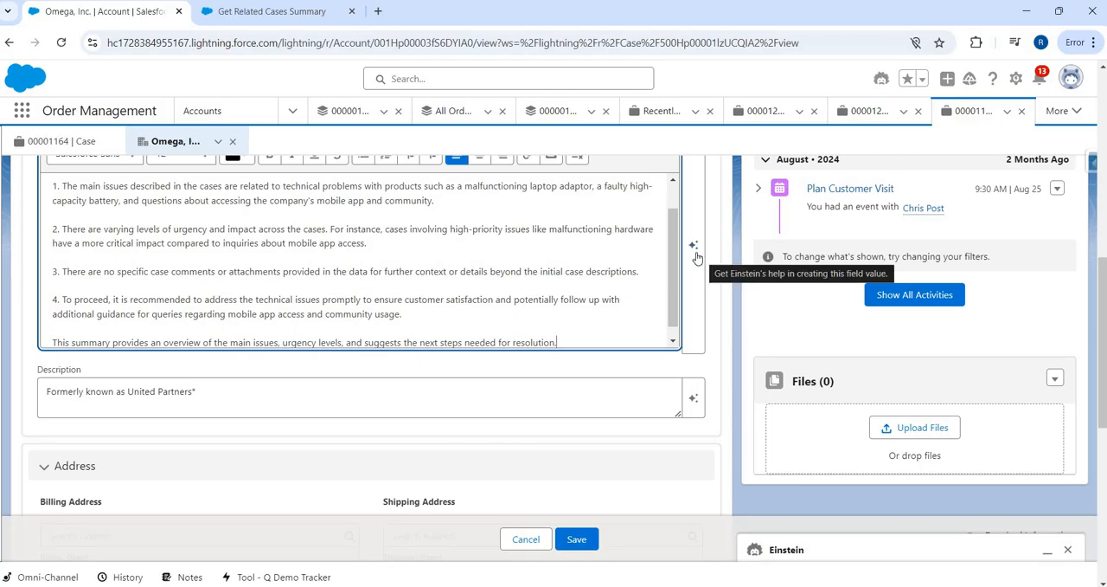
{"action": "left_click", "coordinate": [696, 252]}
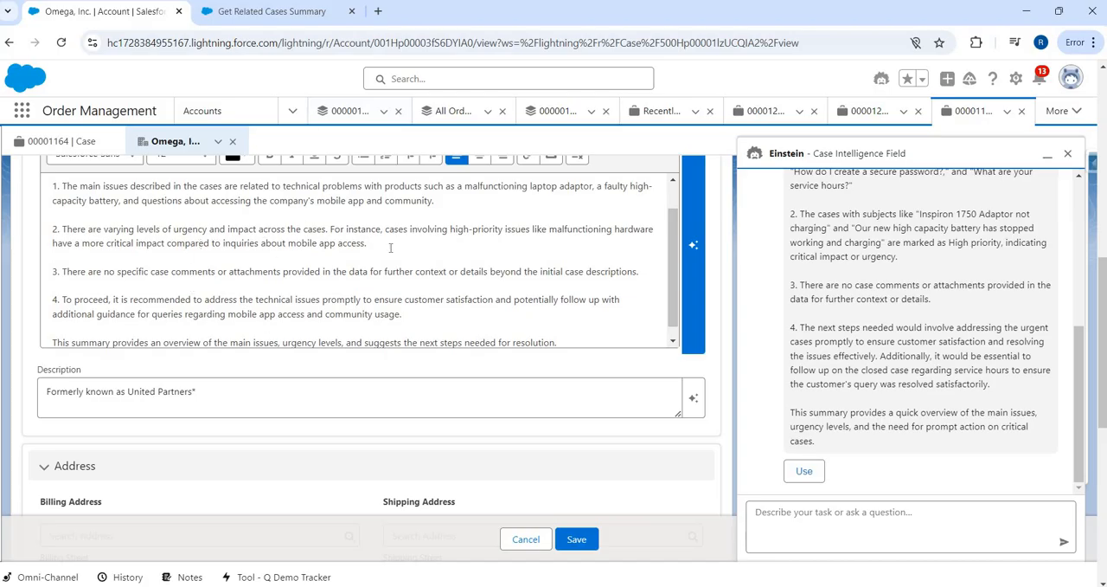
{"action": "scroll", "coordinate": [391, 247], "scroll_direction": "up", "scroll_amount": 1}
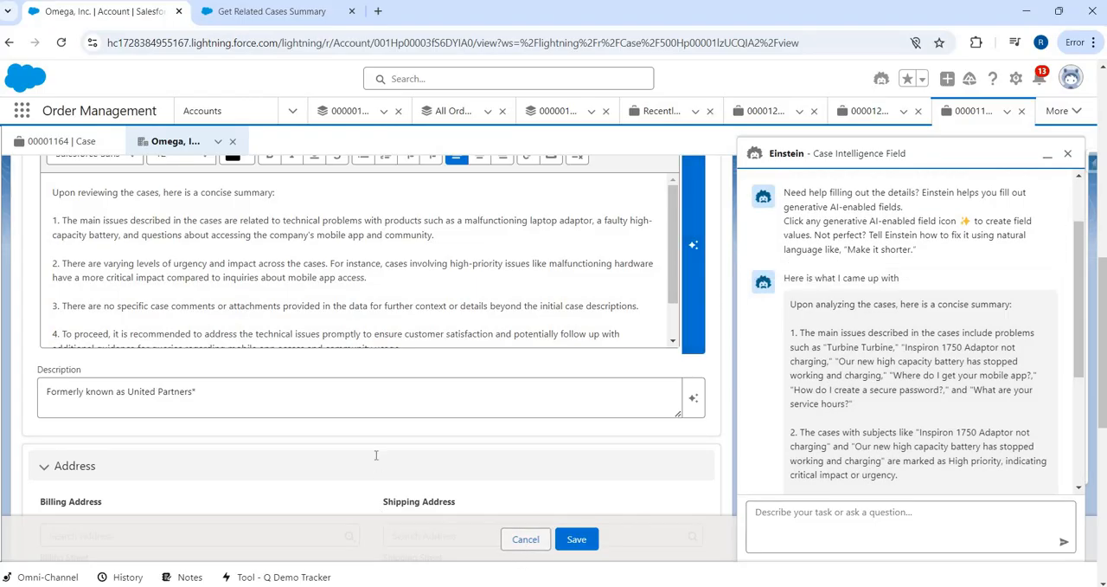
{"action": "left_click", "coordinate": [525, 538]}
{"action": "scroll", "coordinate": [323, 333], "scroll_direction": "down", "scroll_amount": 2}
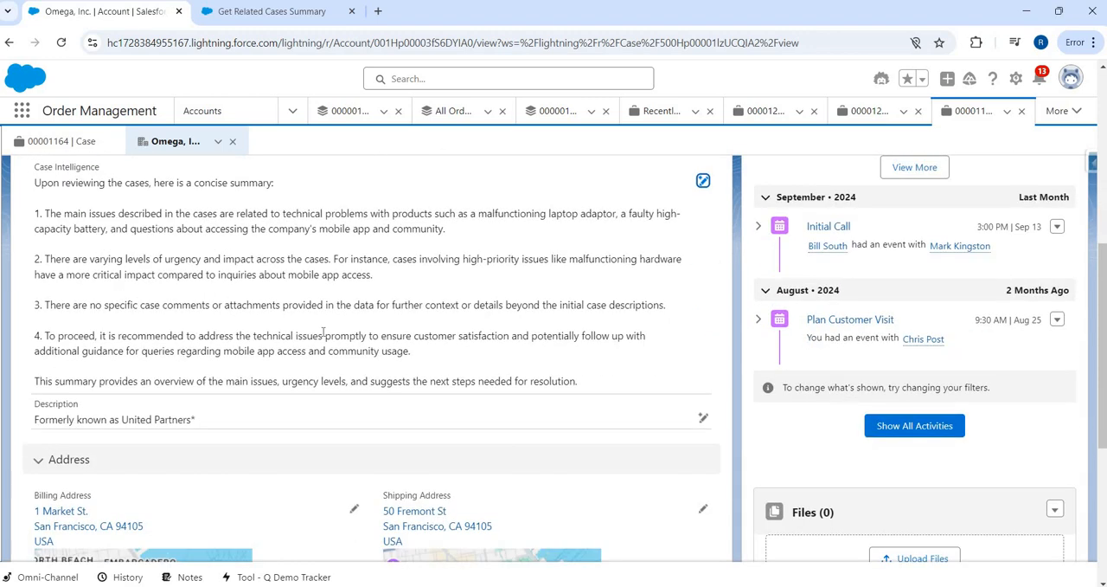
{"action": "scroll", "coordinate": [44, 329], "scroll_direction": "up", "scroll_amount": 2}
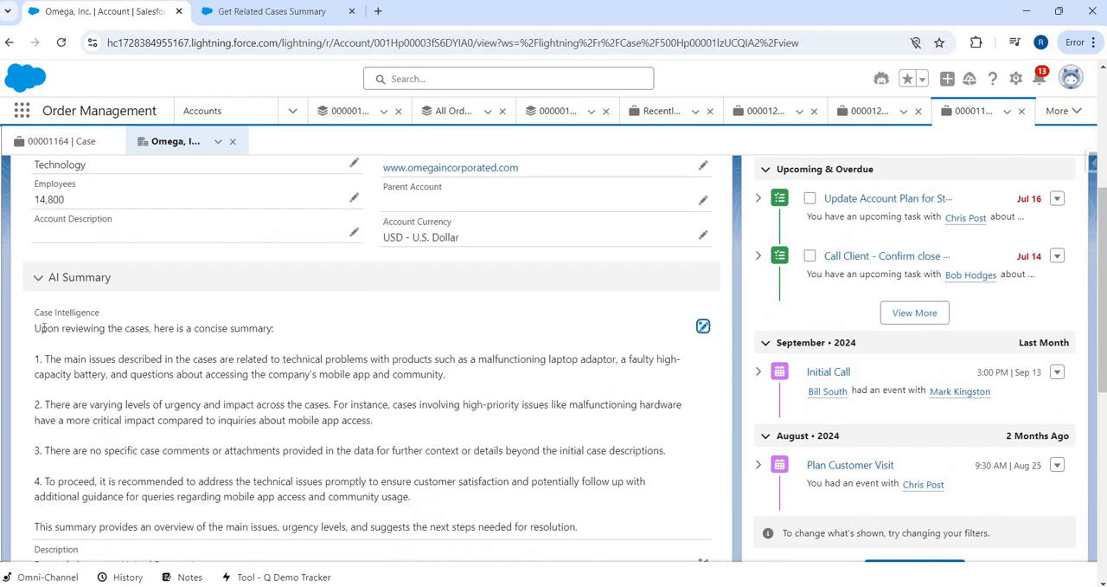
{"action": "scroll", "coordinate": [240, 326], "scroll_direction": "down", "scroll_amount": 1}
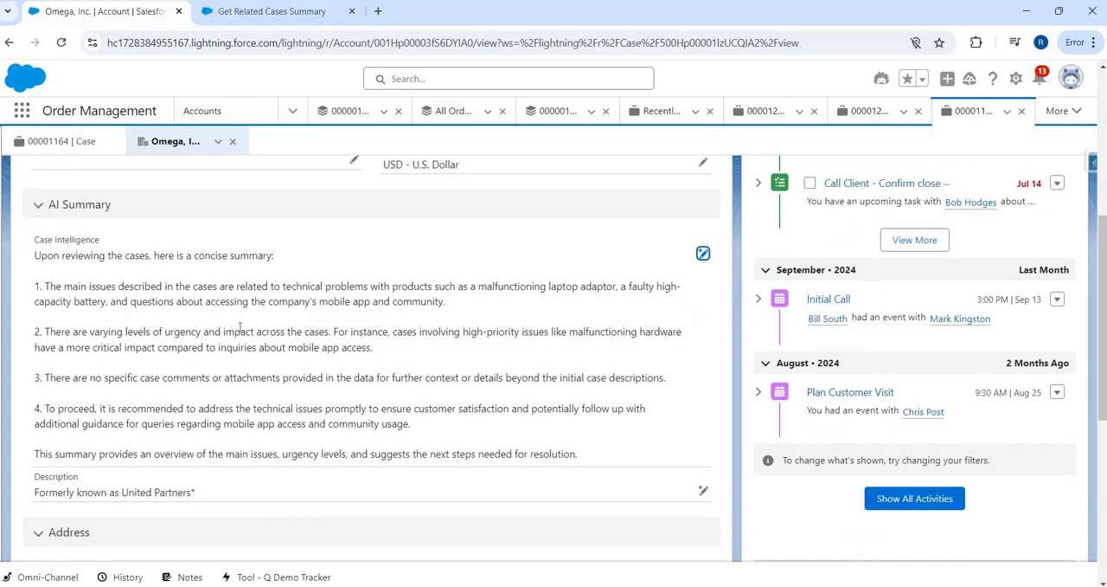